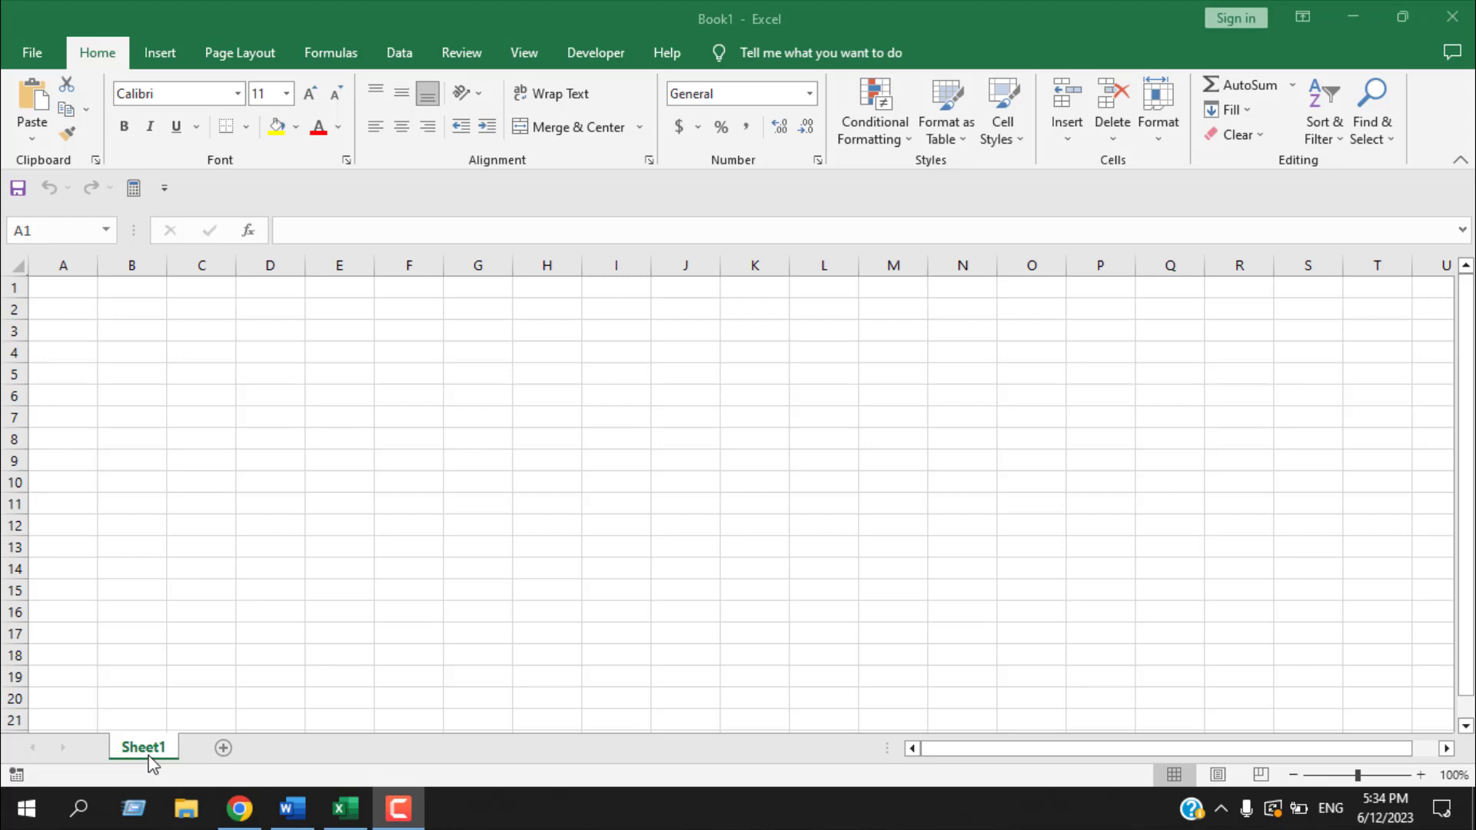
# - Add Sheet2 with the New sheet button, then insert Sheet3 before it via the Insert dialog
pyautogui.click(224, 749)
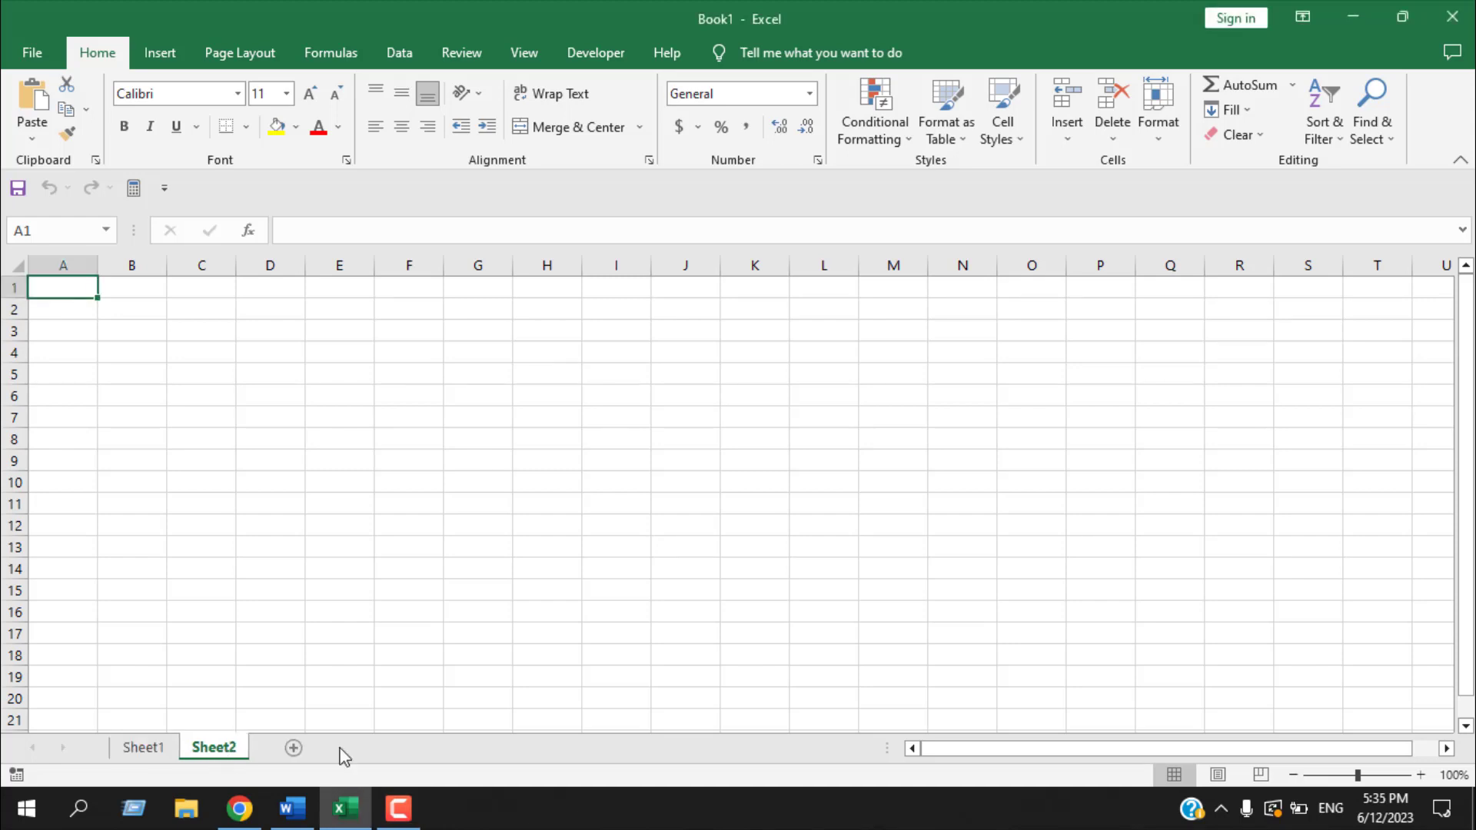
pyautogui.rightClick(229, 753)
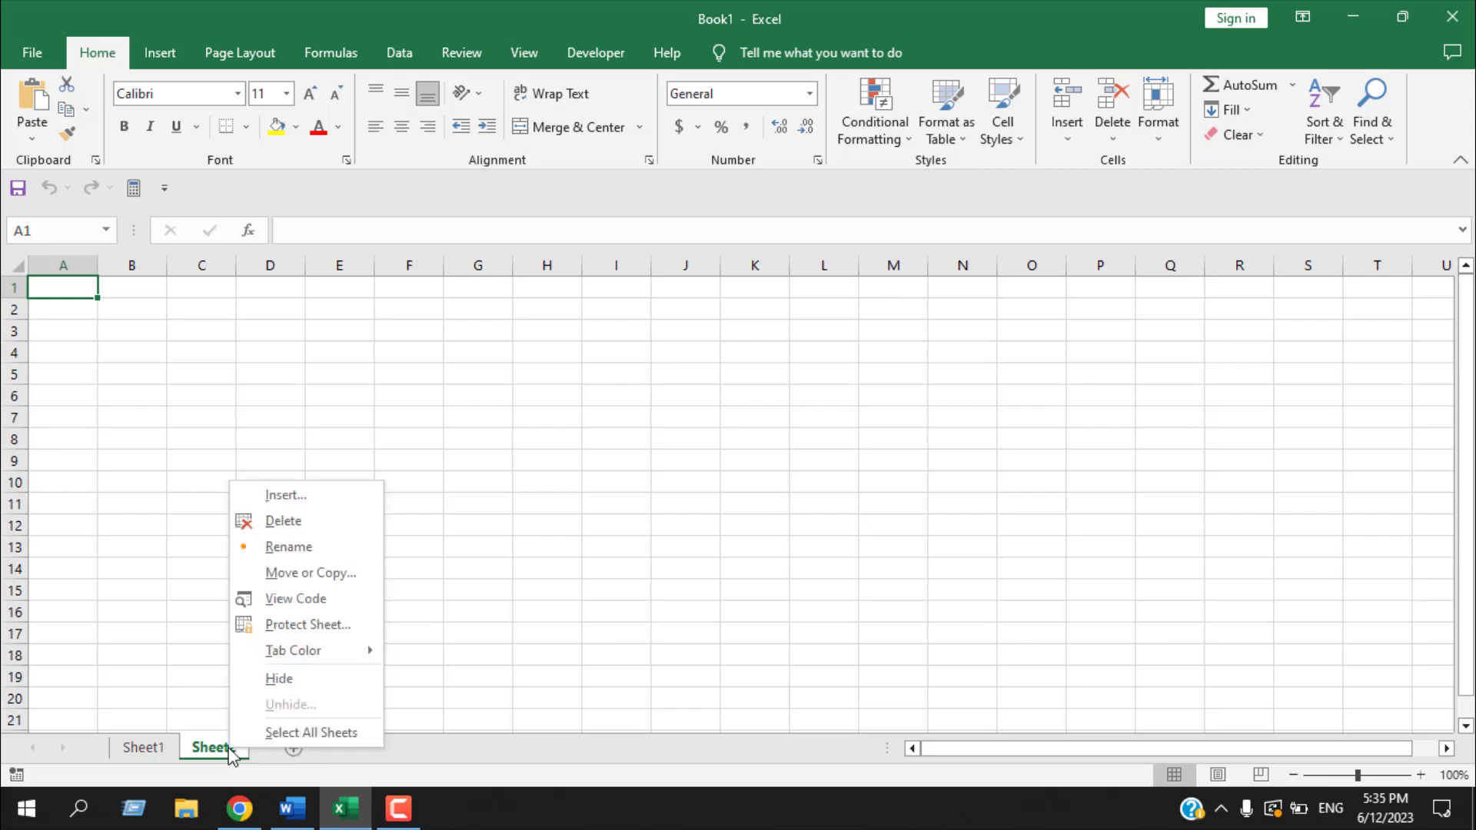
pyautogui.click(296, 498)
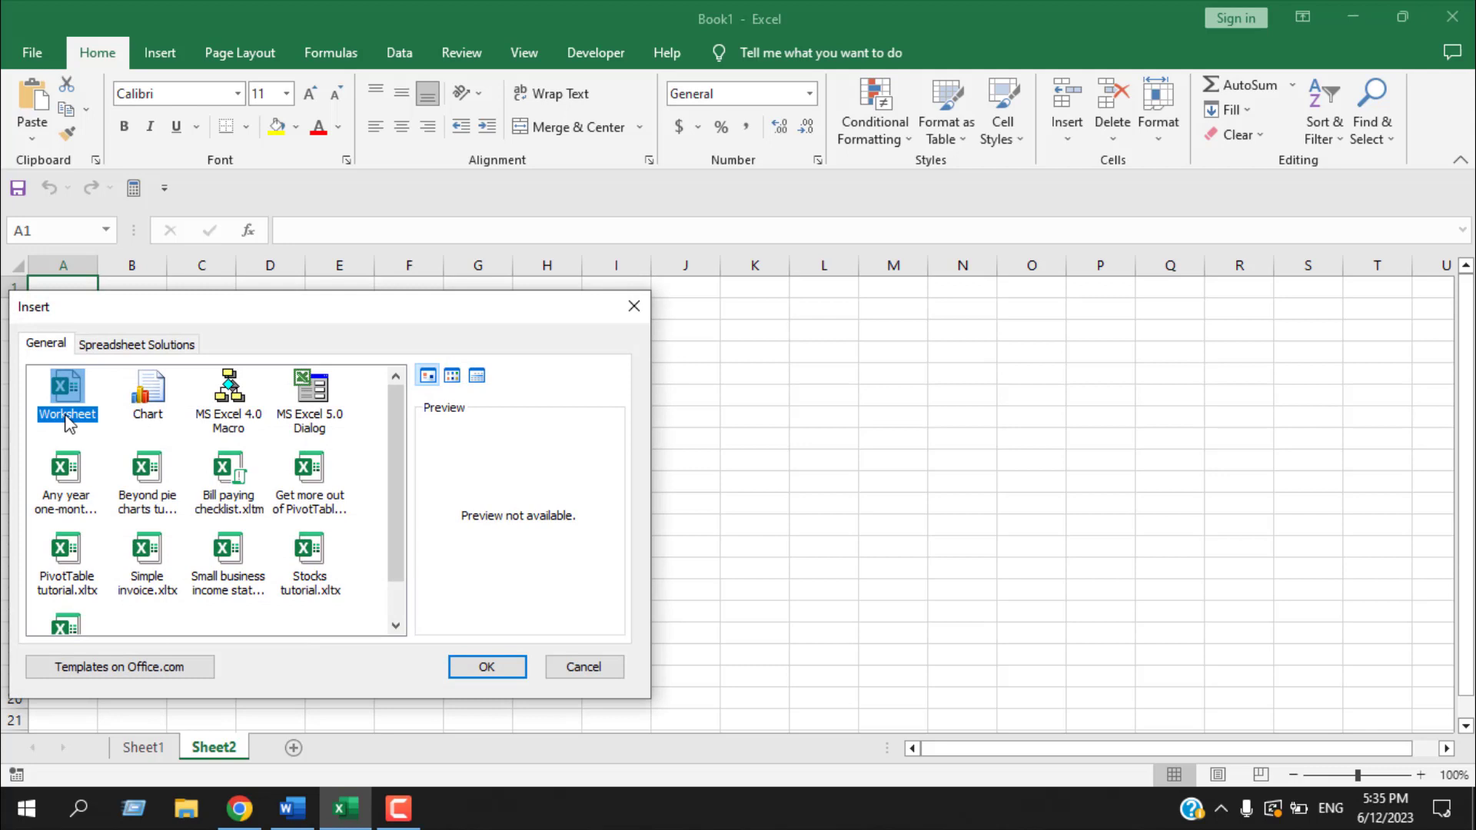
pyautogui.click(494, 669)
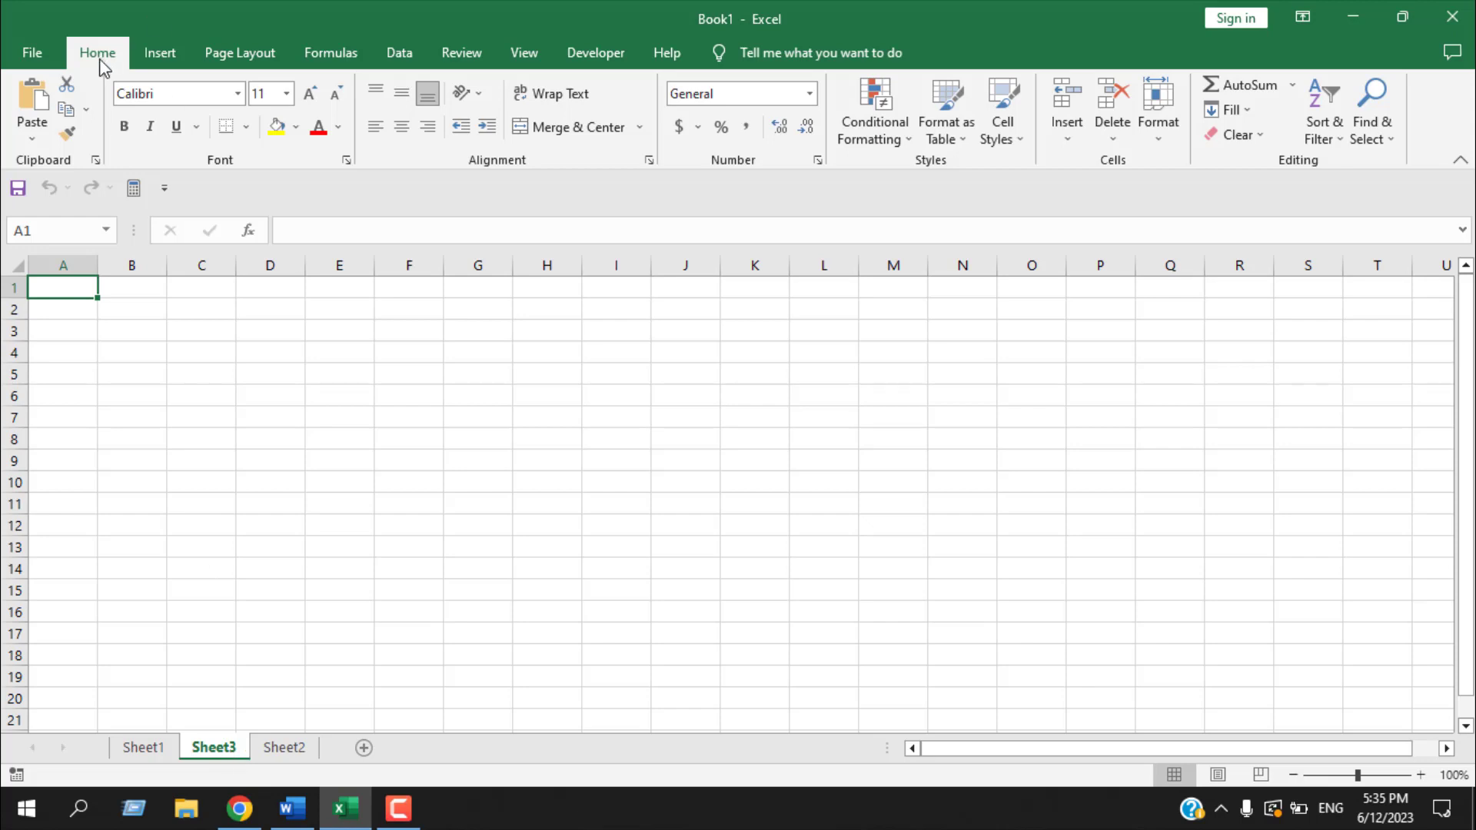
# - Insert Sheet4 from Home > Insert and Sheet5 with the Shift+F11 shortcut
pyautogui.click(1067, 130)
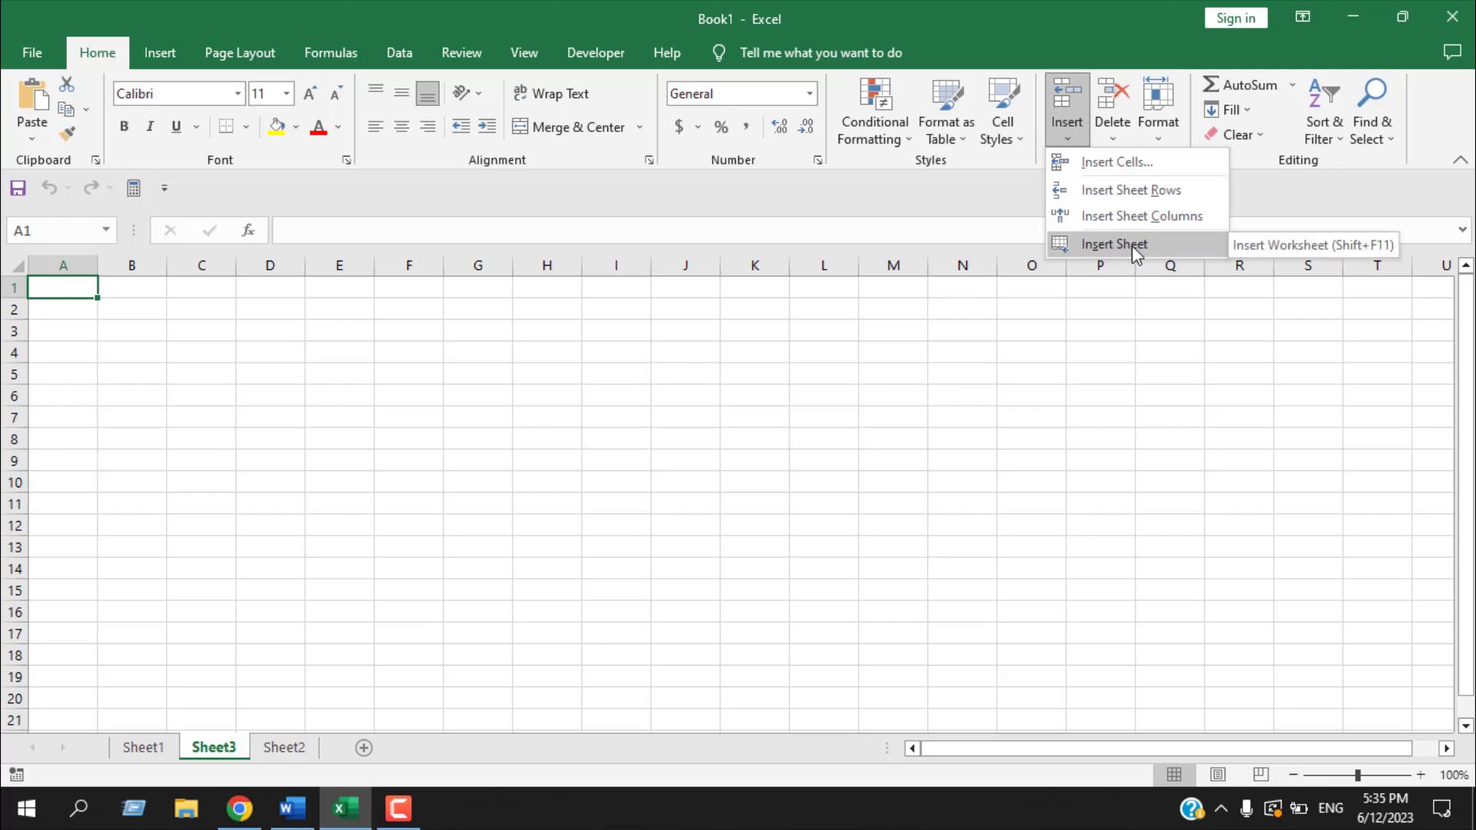
pyautogui.click(1133, 248)
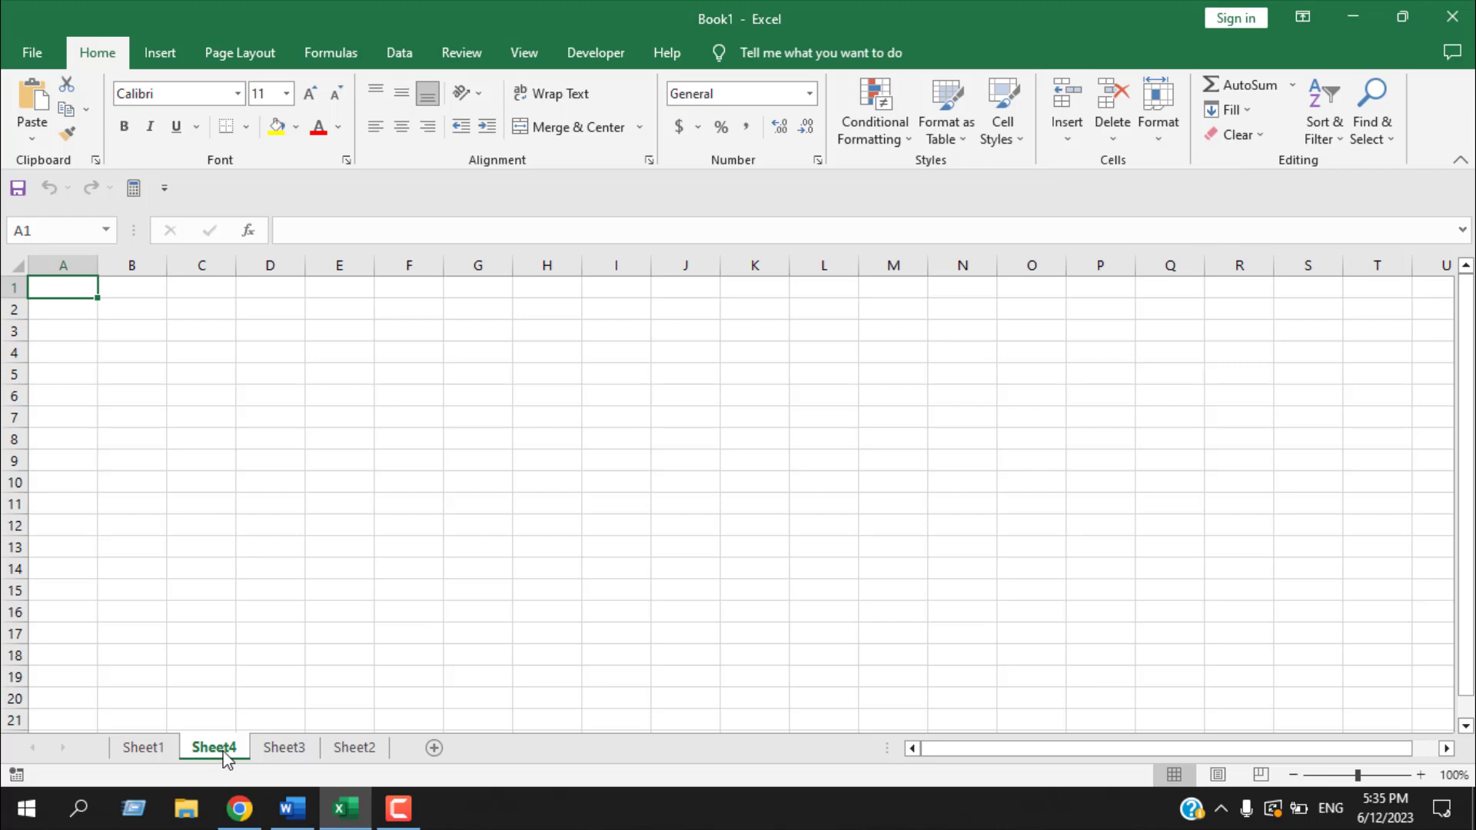
pyautogui.click(393, 606)
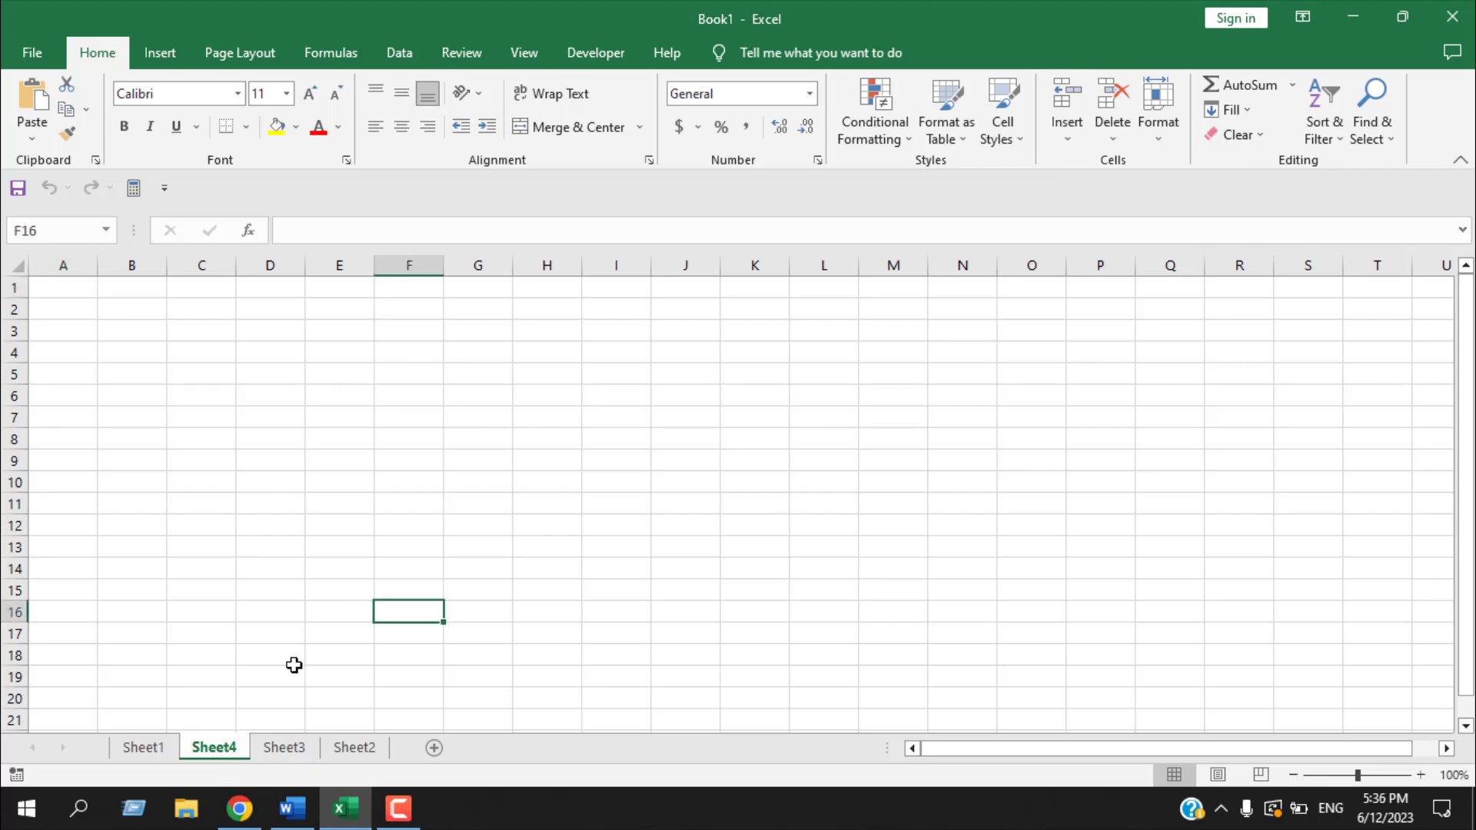
pyautogui.hotkey('alt', 'shift', 'F1')
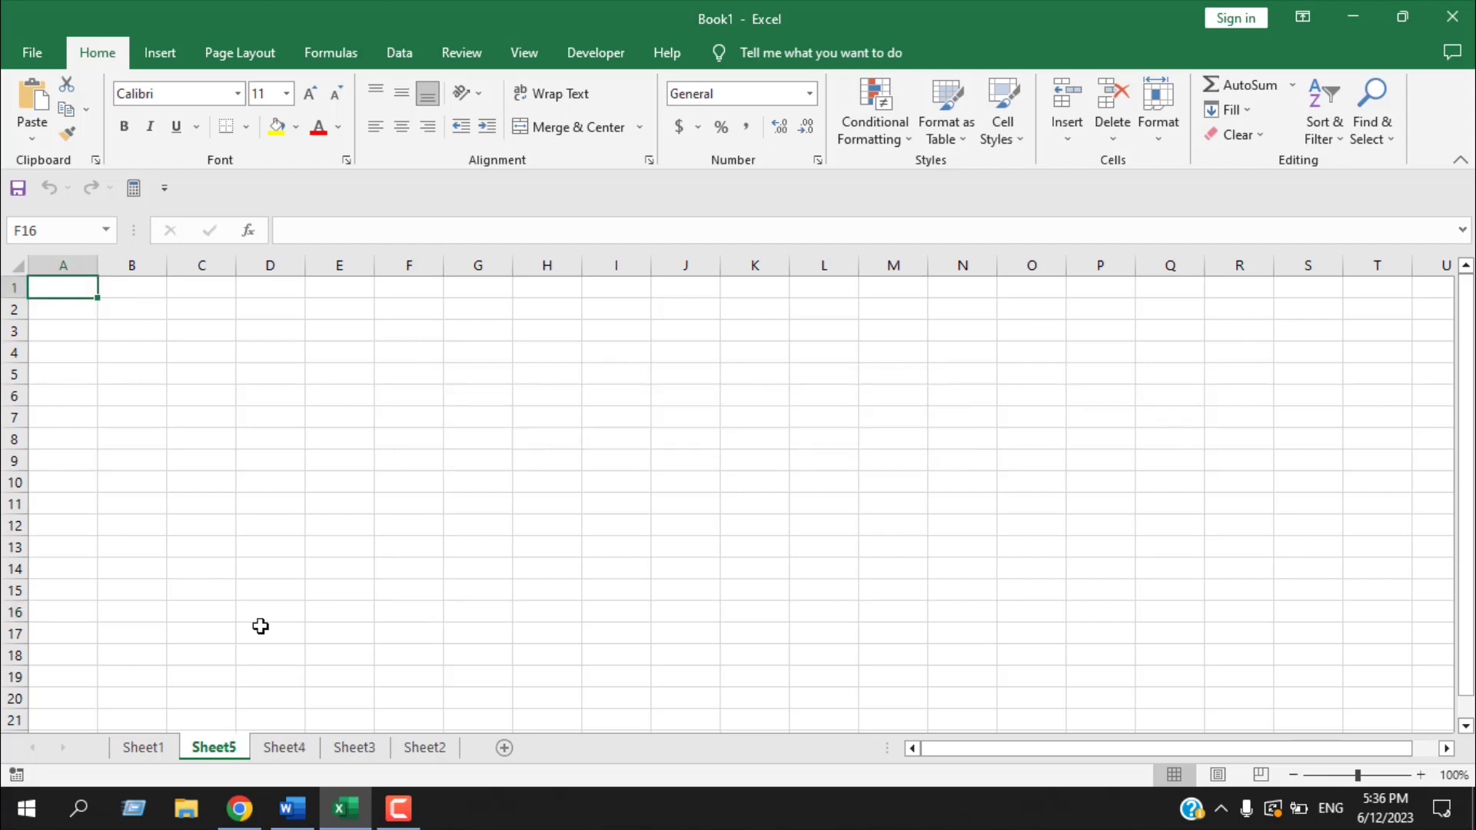
# - Insert Sheet6 with Shift+F11 and Sheet7 with the Alt+H, I, S key sequence
pyautogui.hotkey('shift', 'F11')
pyautogui.hotkey('alt', 'h')
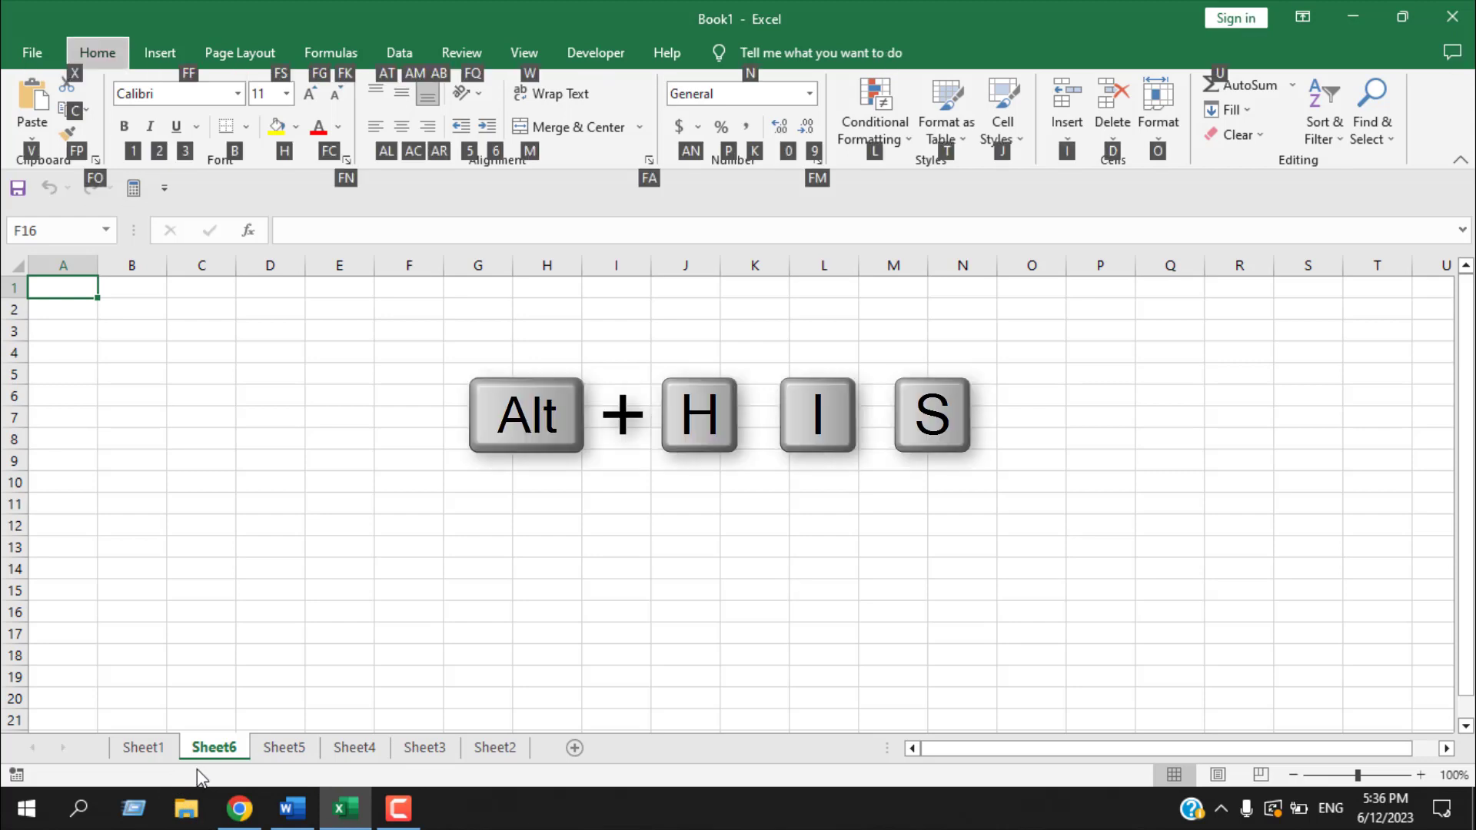
pyautogui.press('i')
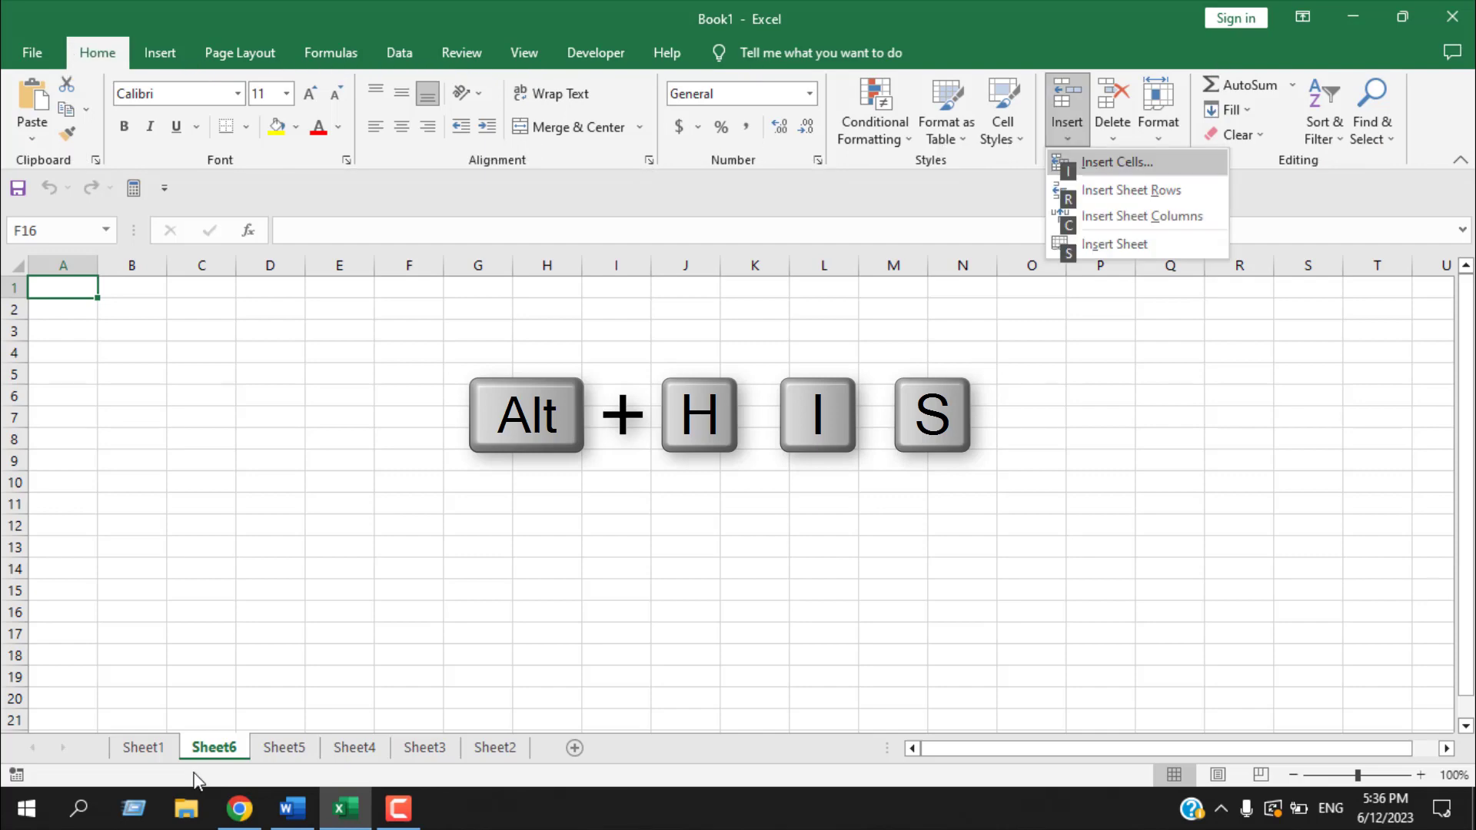
pyautogui.press('s')
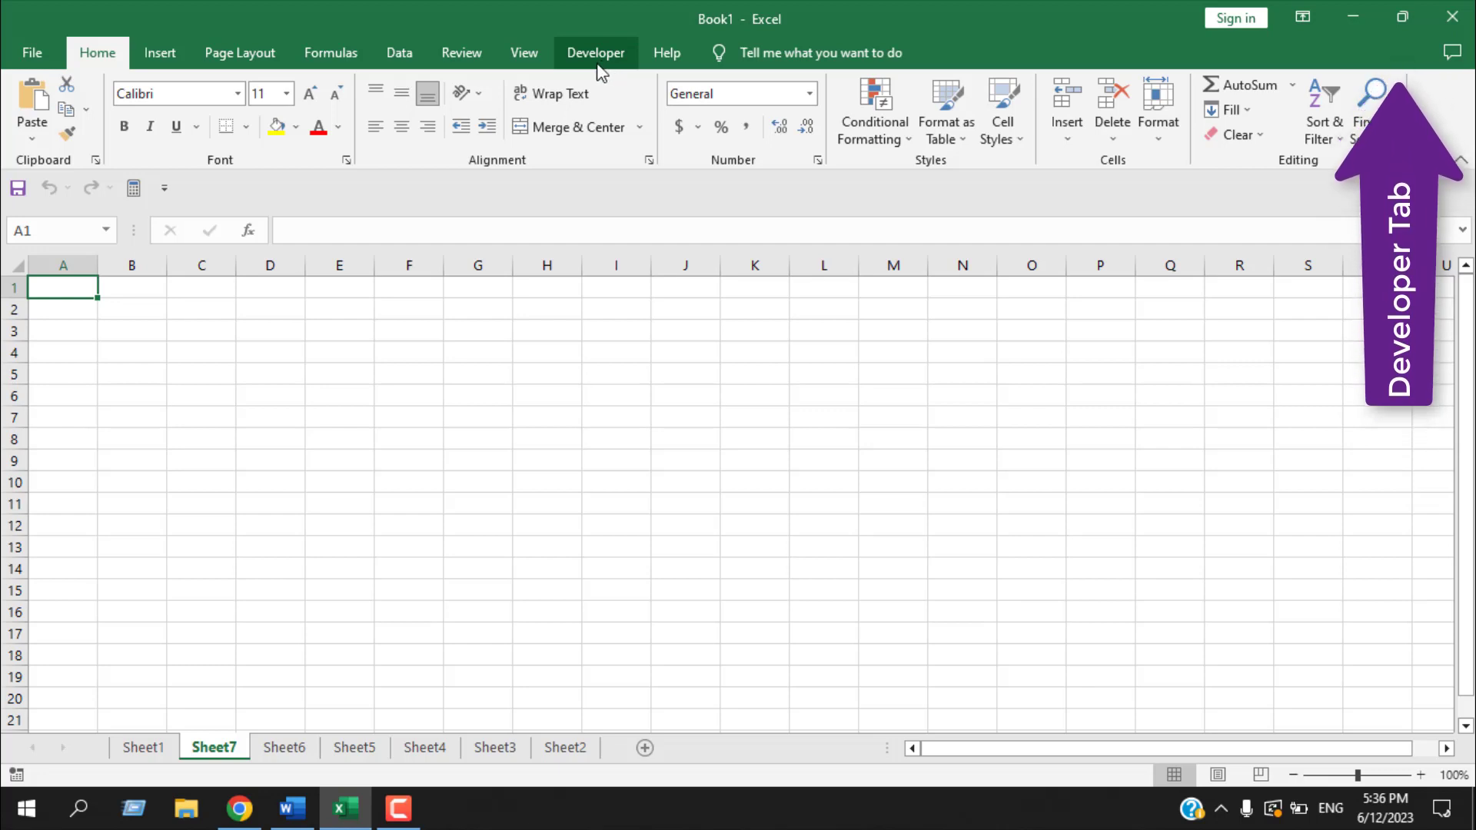
# - Switch to the Developer ribbon commands
pyautogui.click(595, 63)
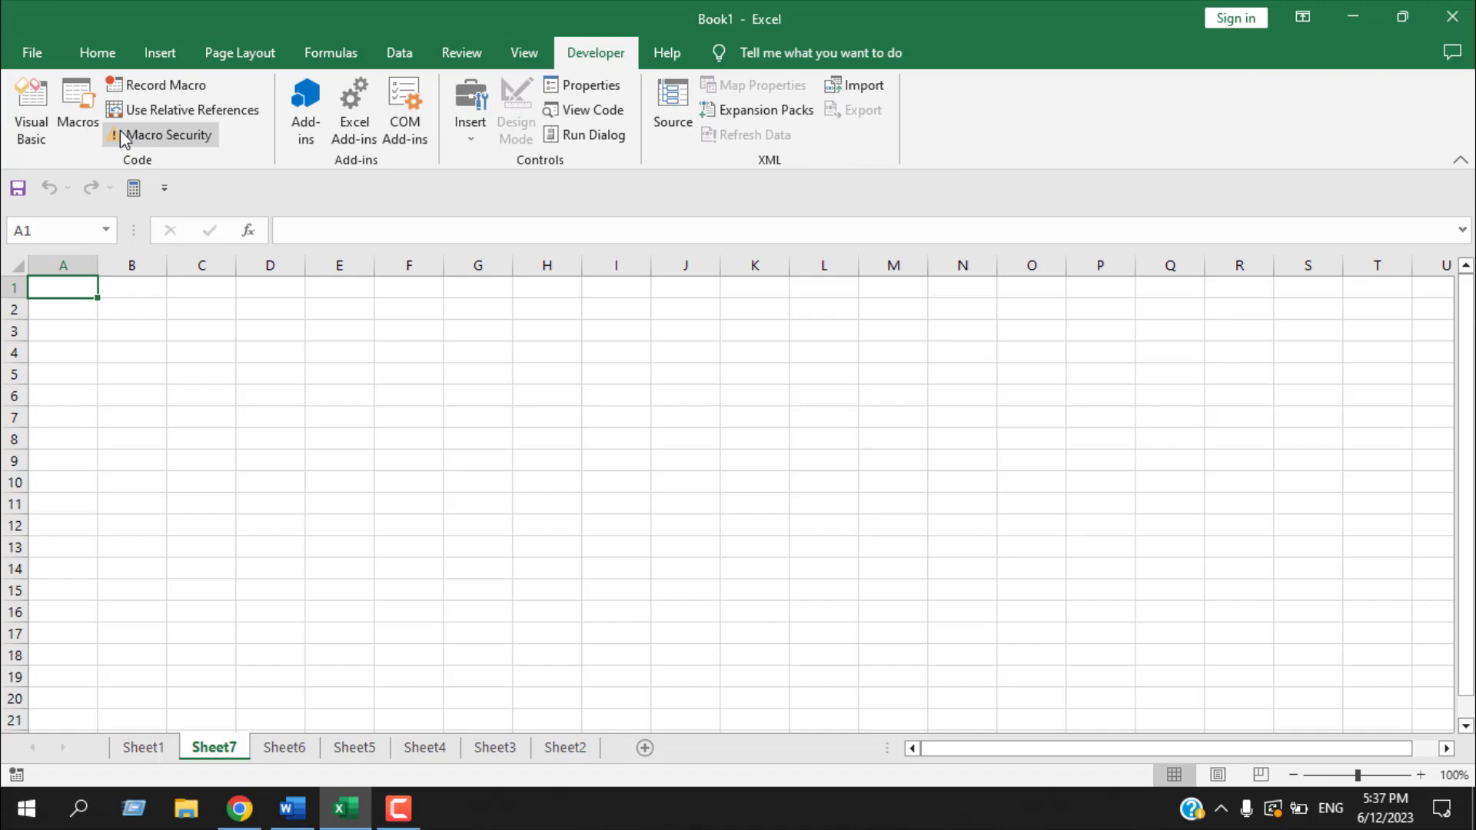
# - Run sheets.Add count:=15 in the Immediate window to add 15 worksheets, reaching Sheet22
pyautogui.click(37, 109)
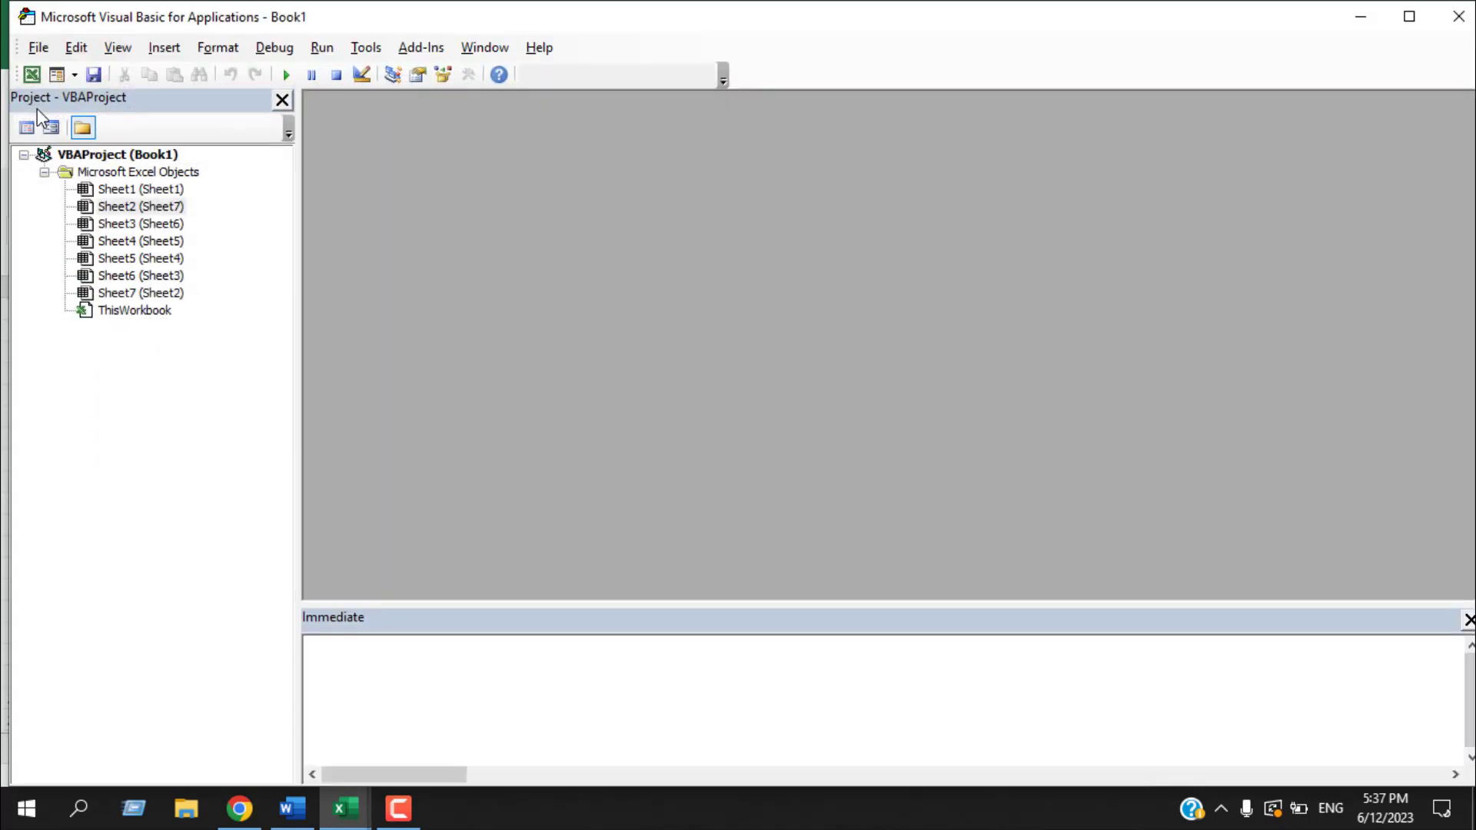
pyautogui.click(373, 652)
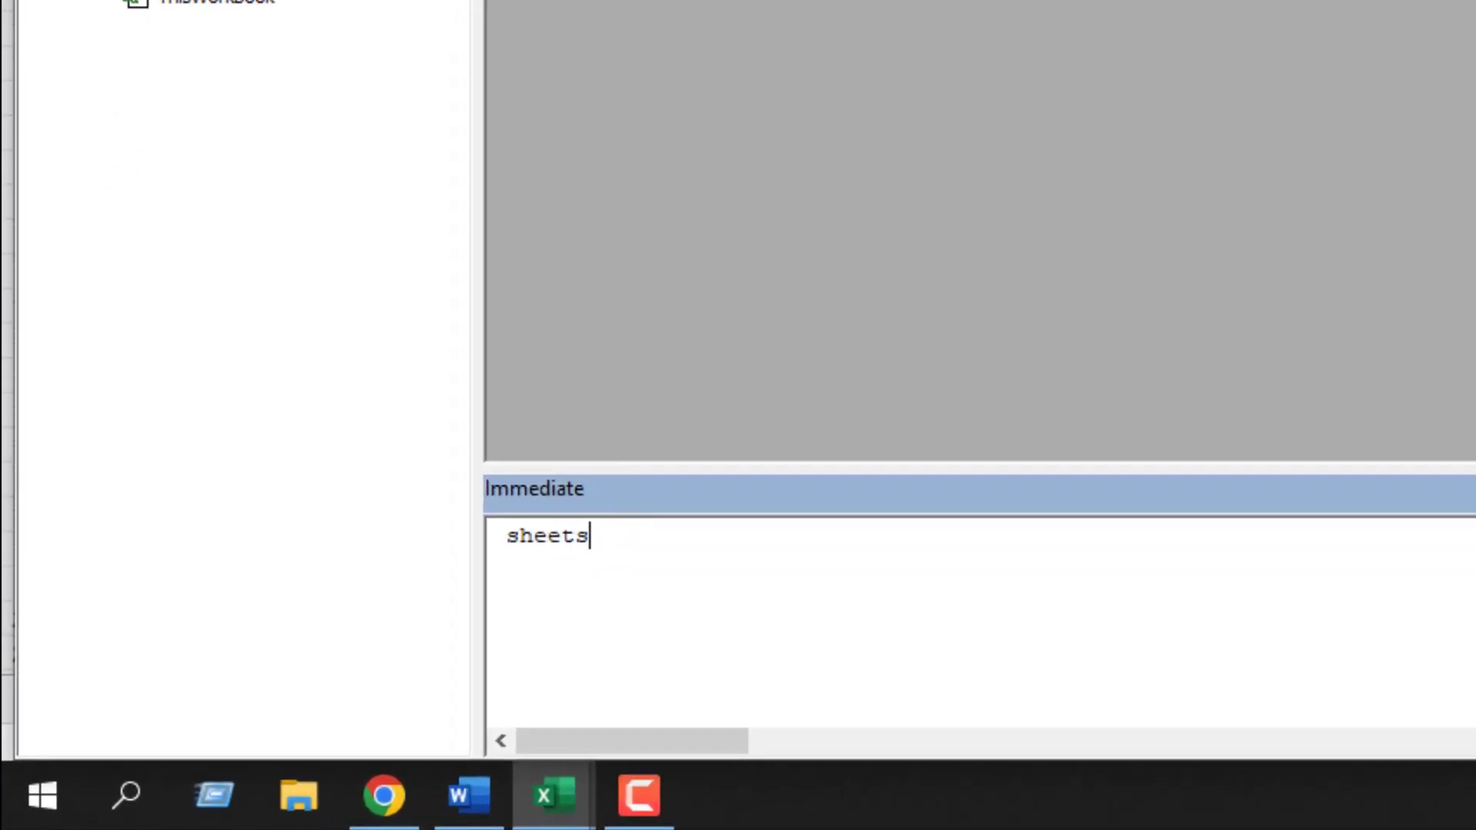
pyautogui.write('.')
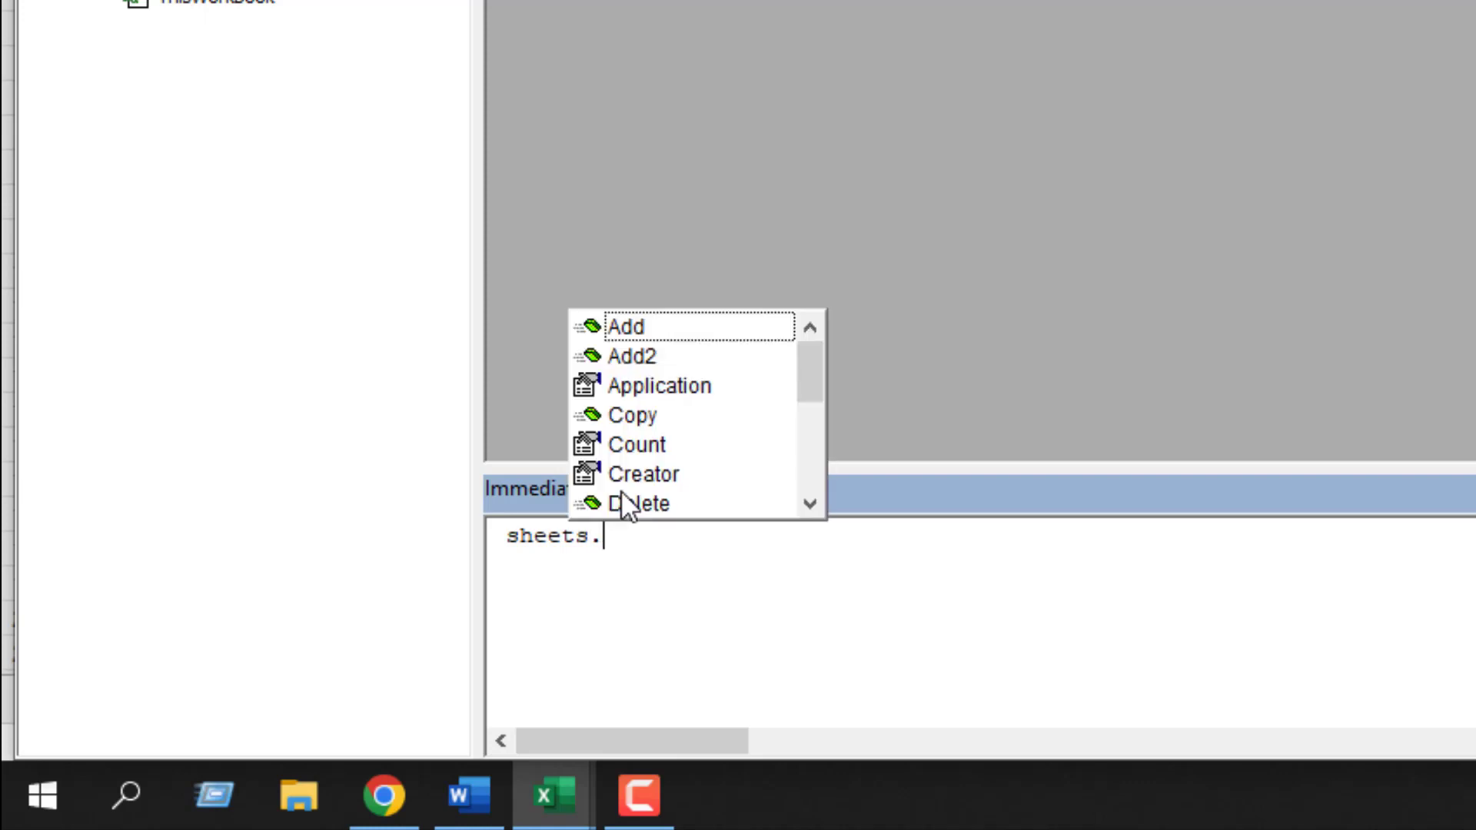
pyautogui.write('add')
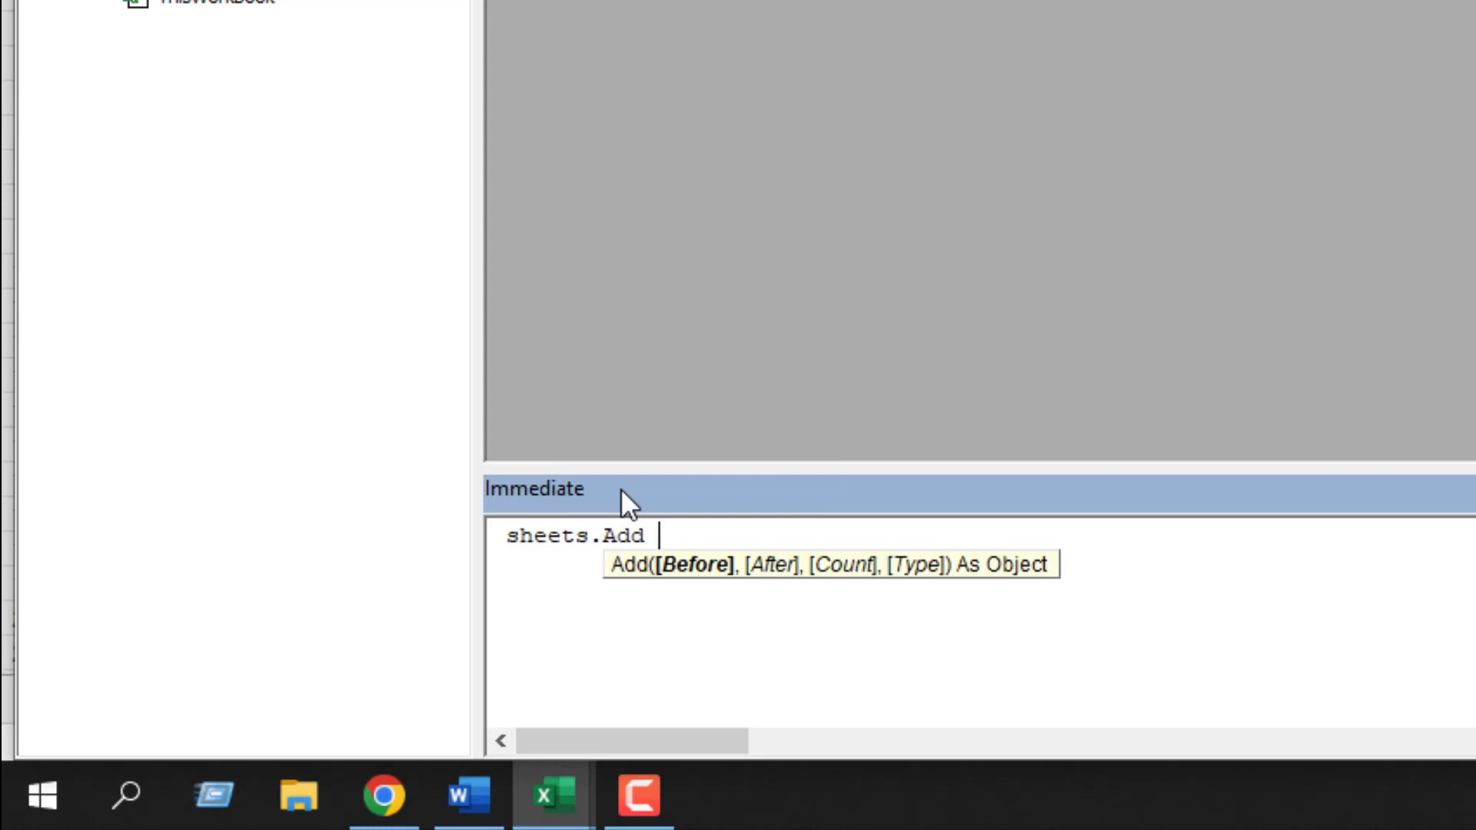
pyautogui.write(' count')
pyautogui.write(':')
pyautogui.write('=')
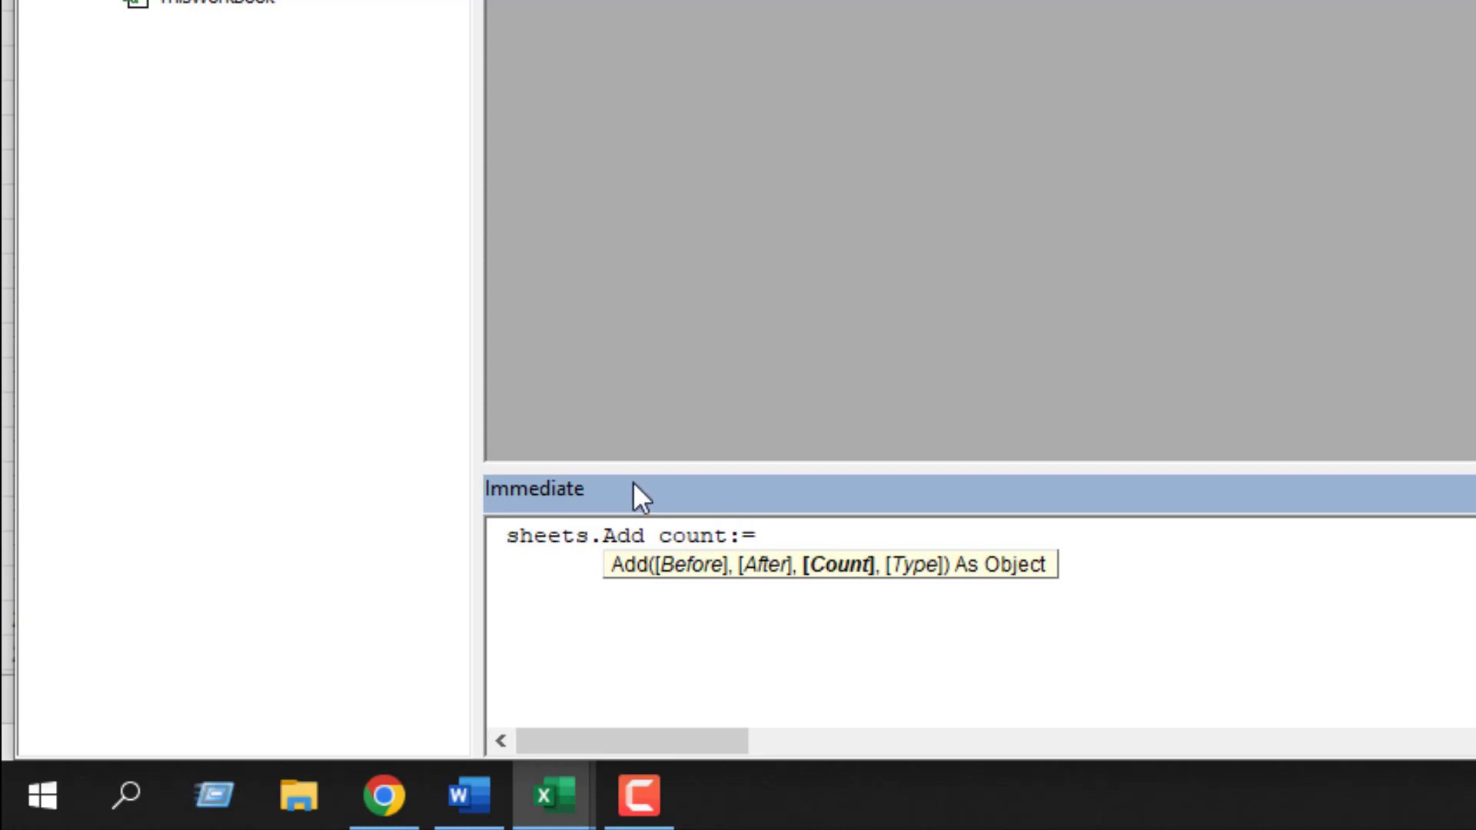
pyautogui.write('1')
pyautogui.write('5')
pyautogui.press('Return')
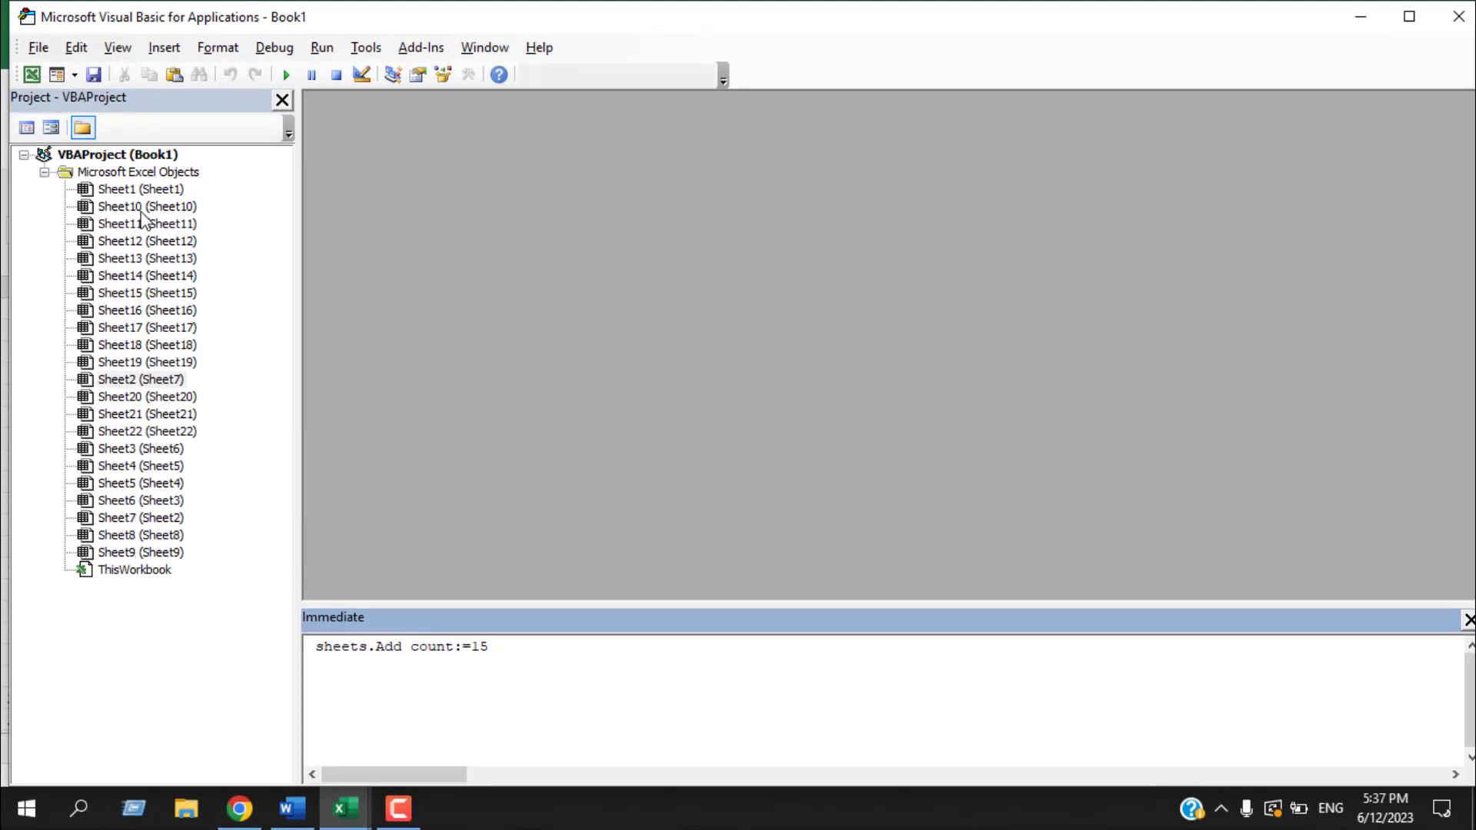
# - Close the VBA editor, then close the 22-sheet workbook without saving
pyautogui.click(1459, 20)
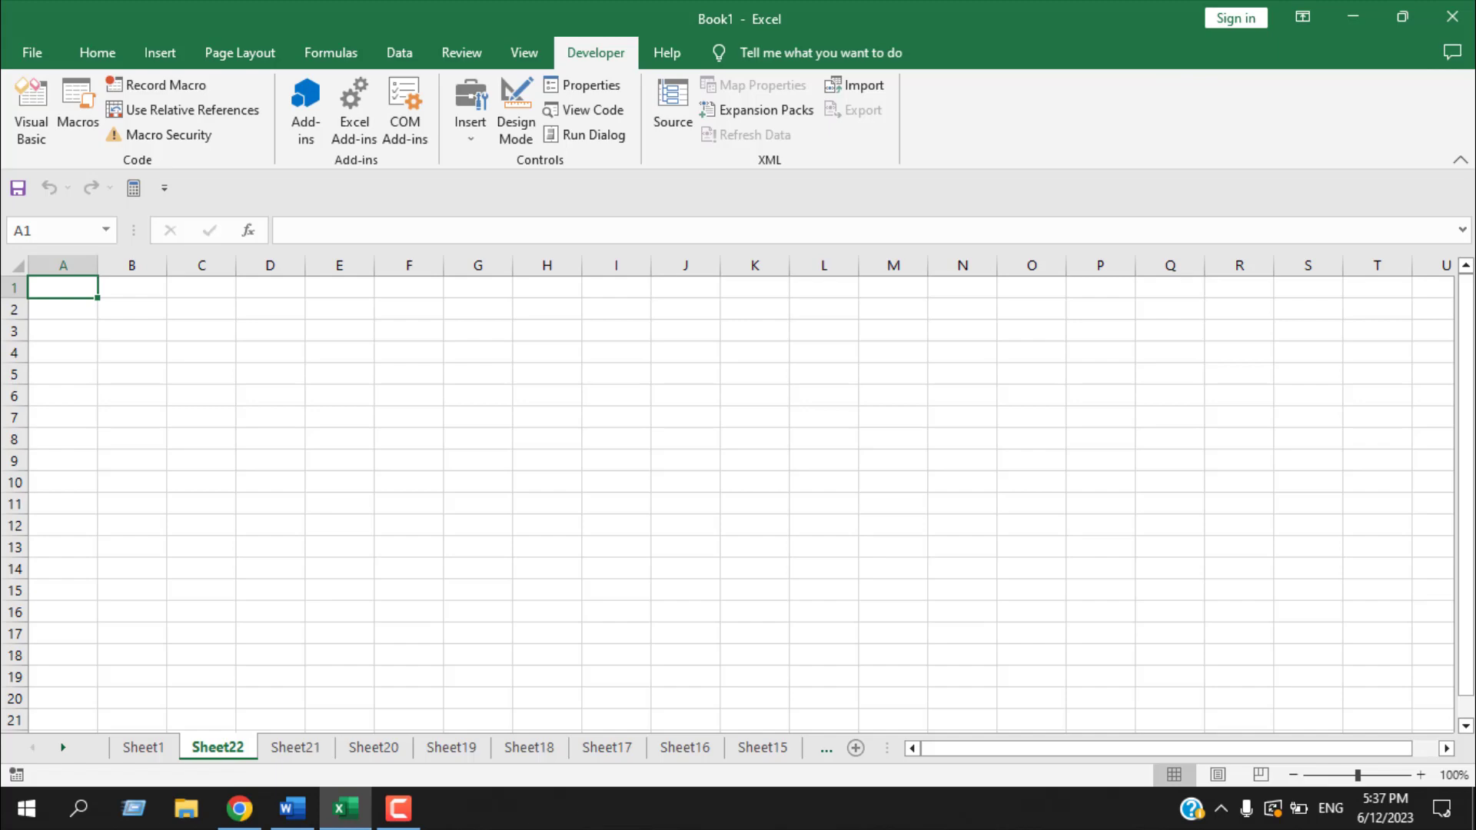
pyautogui.click(1454, 17)
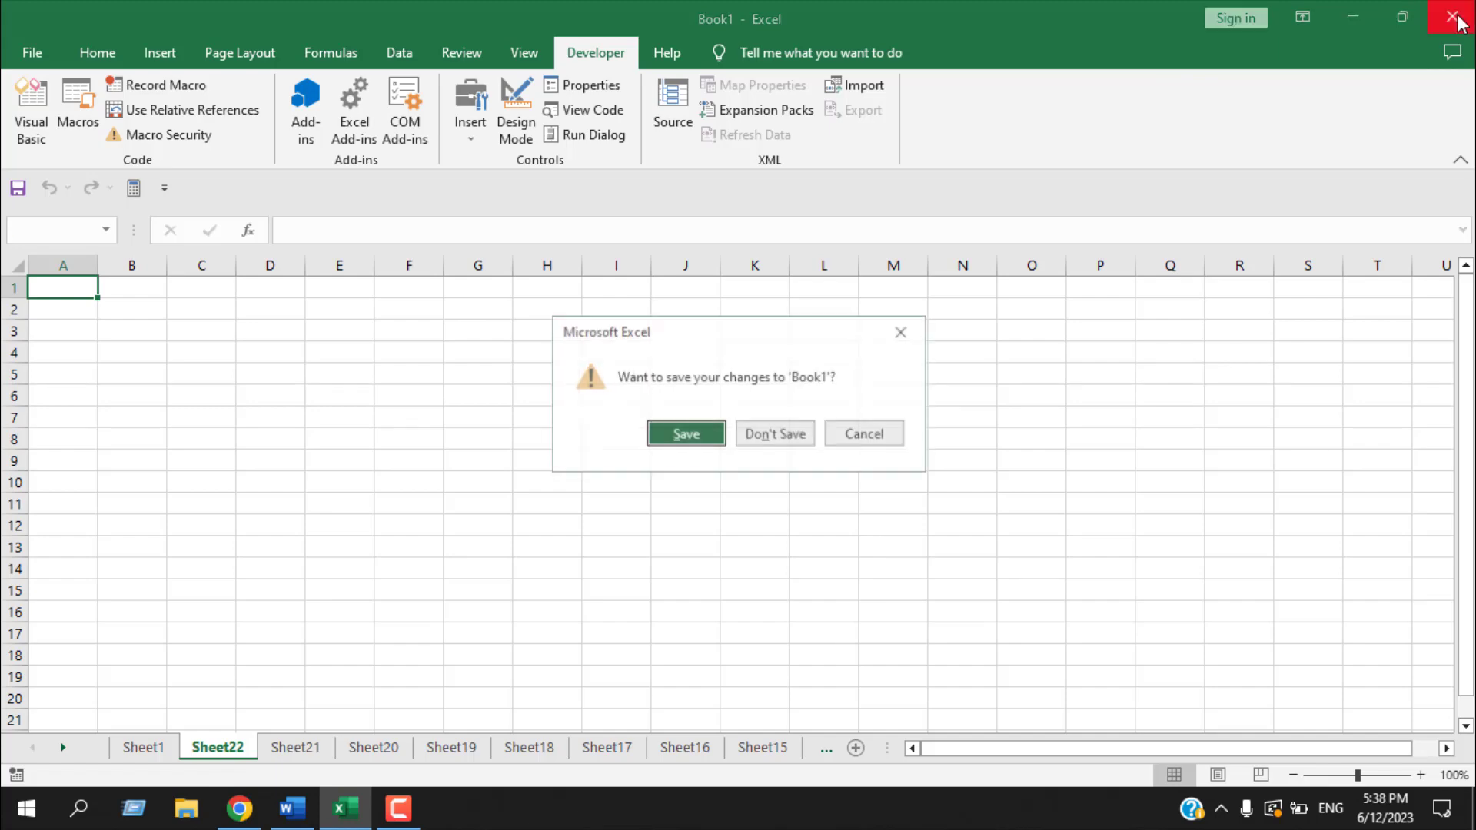
pyautogui.click(791, 436)
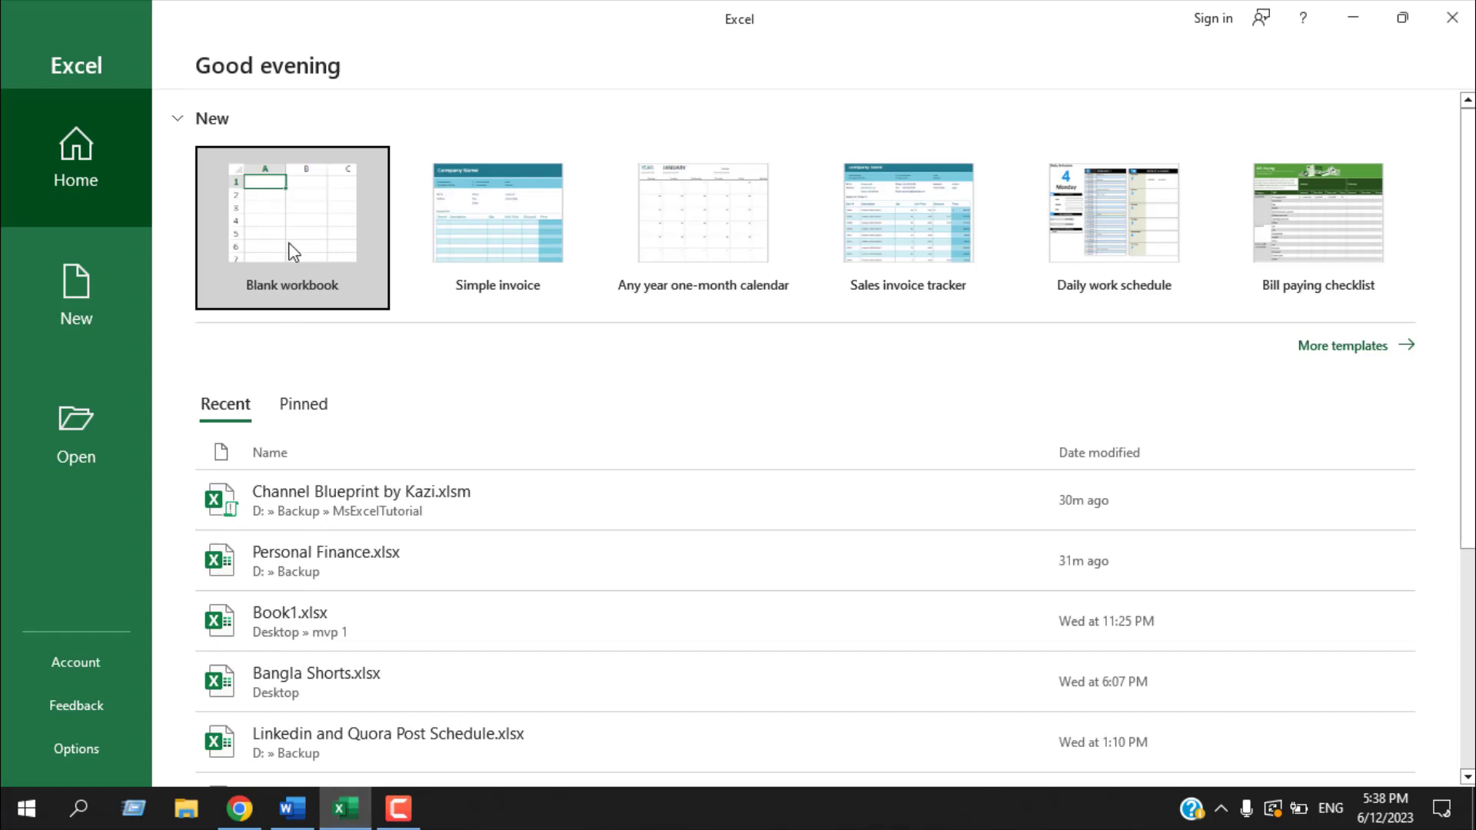
# - Start a blank workbook and set Include this many sheets to 12 in Excel Options > General
pyautogui.click(289, 251)
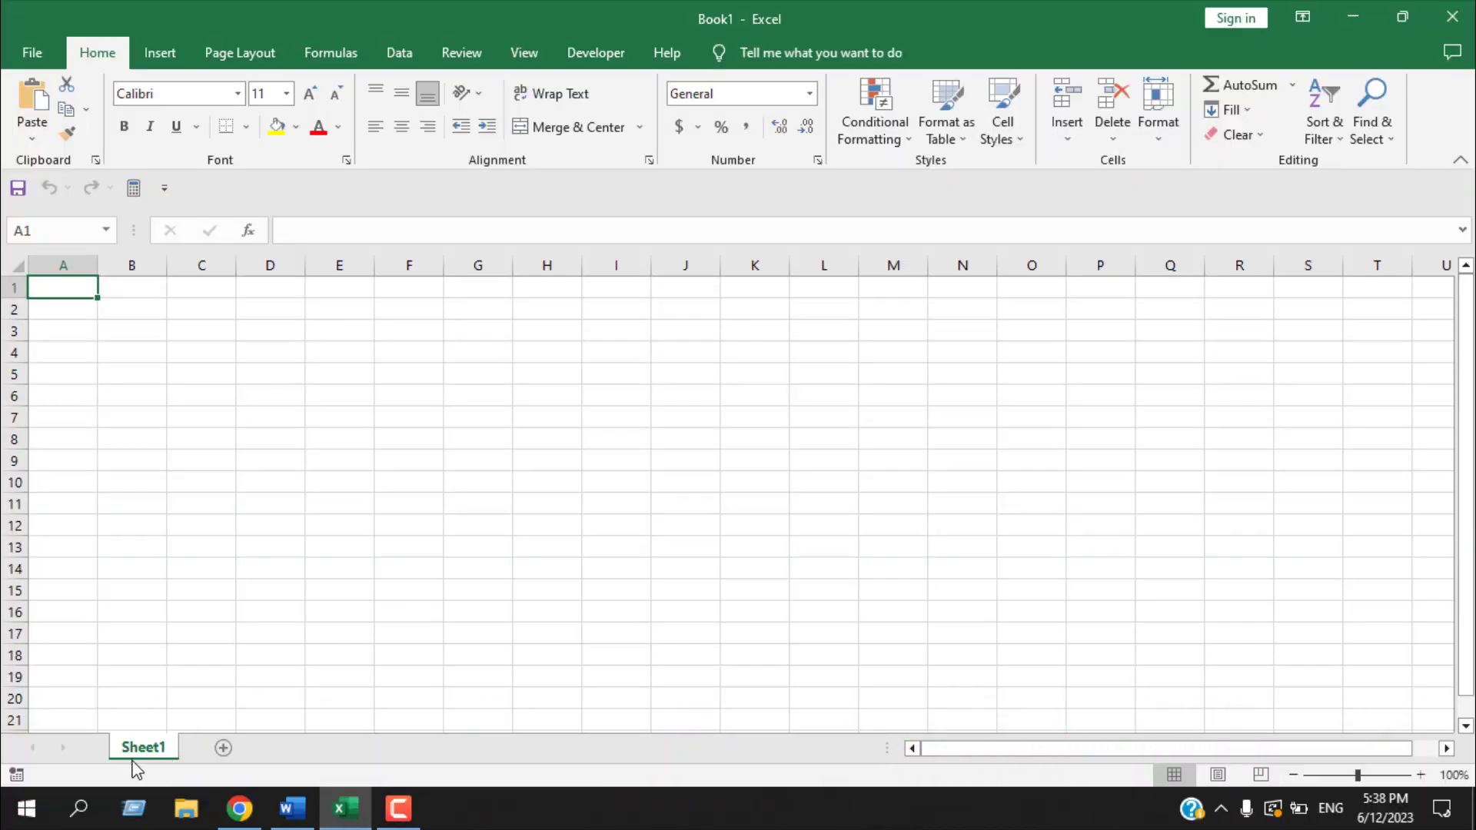
pyautogui.click(33, 51)
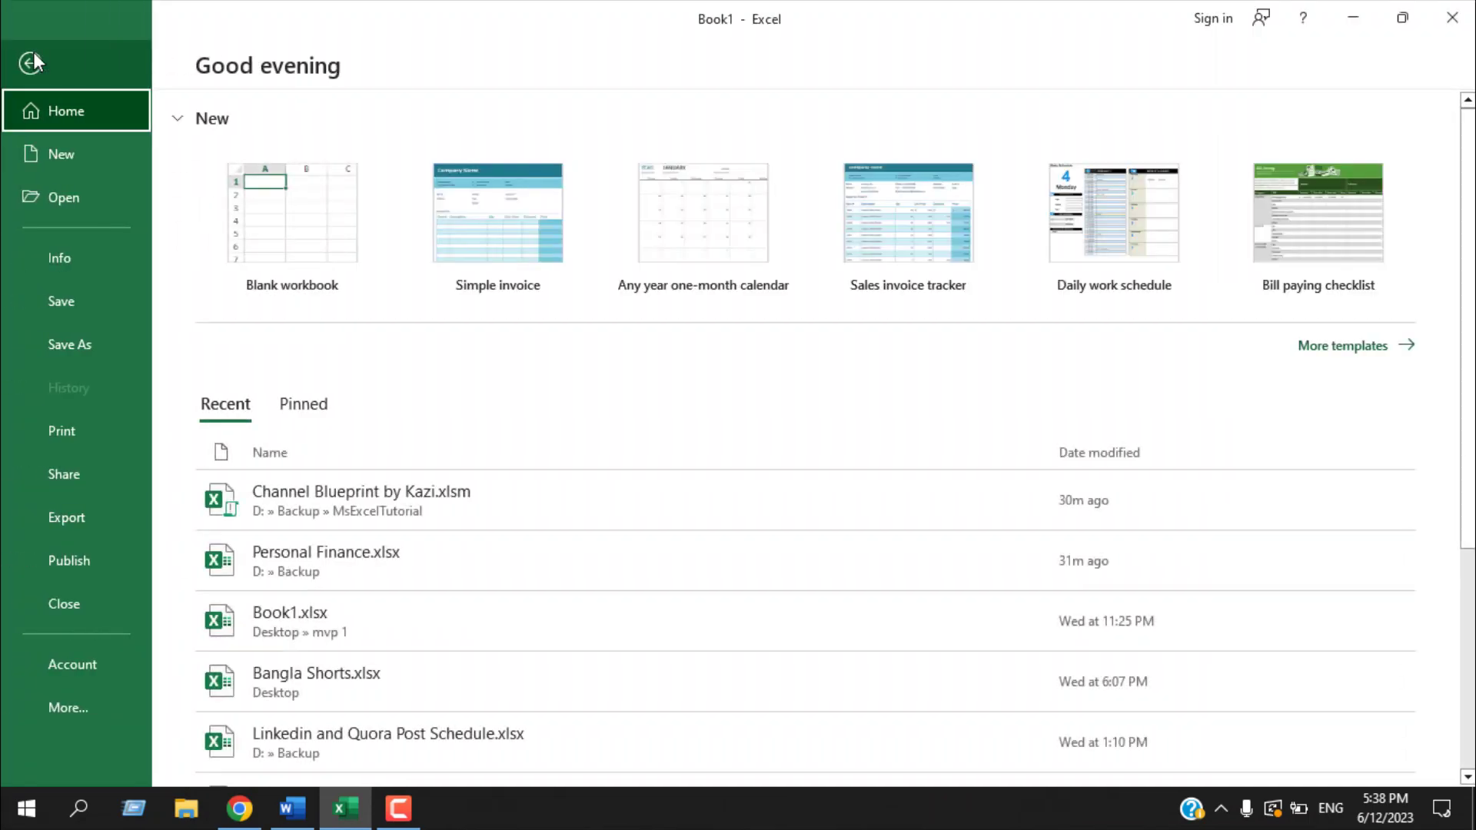
pyautogui.click(60, 711)
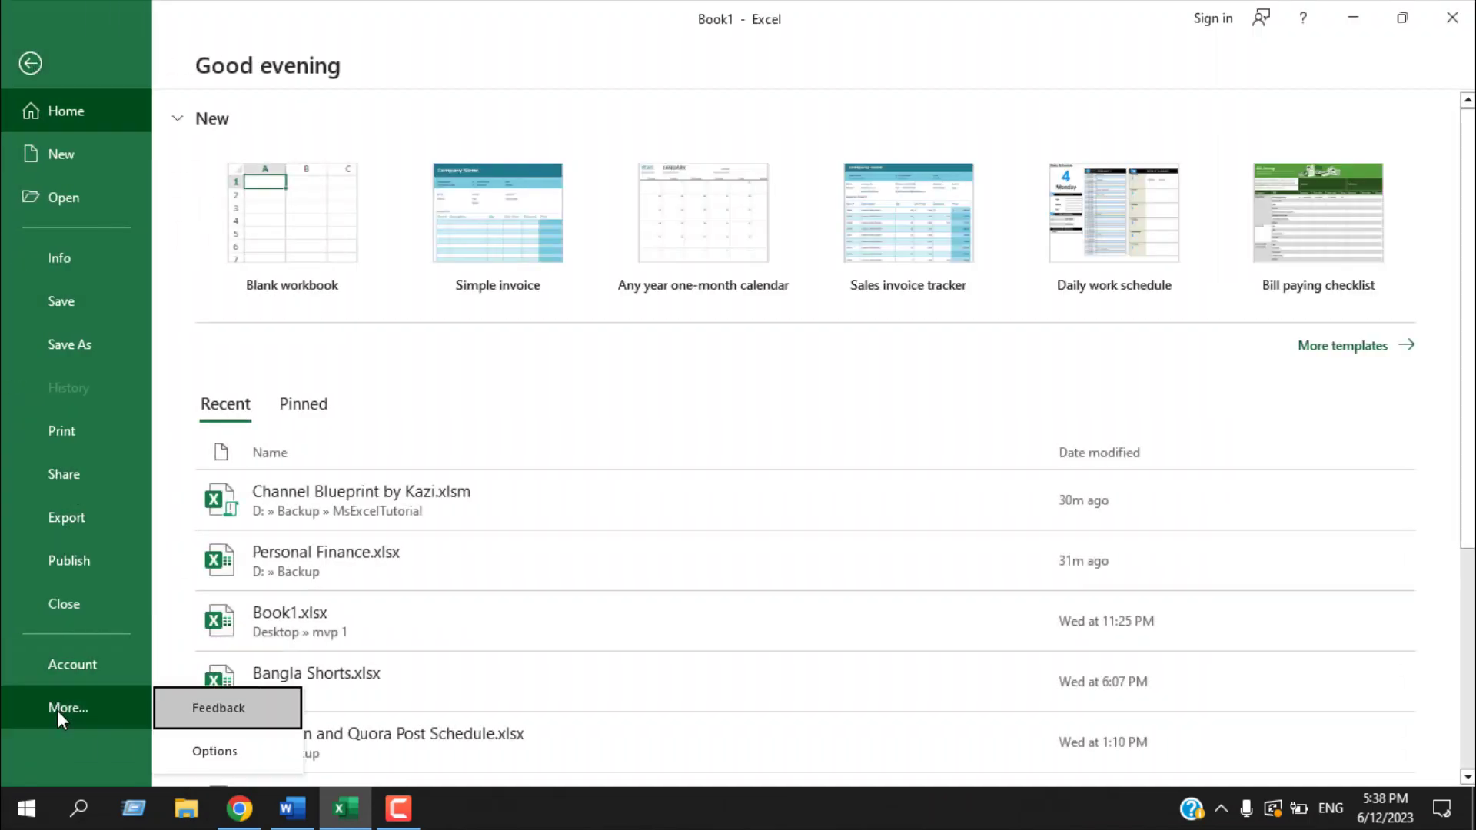
pyautogui.click(211, 756)
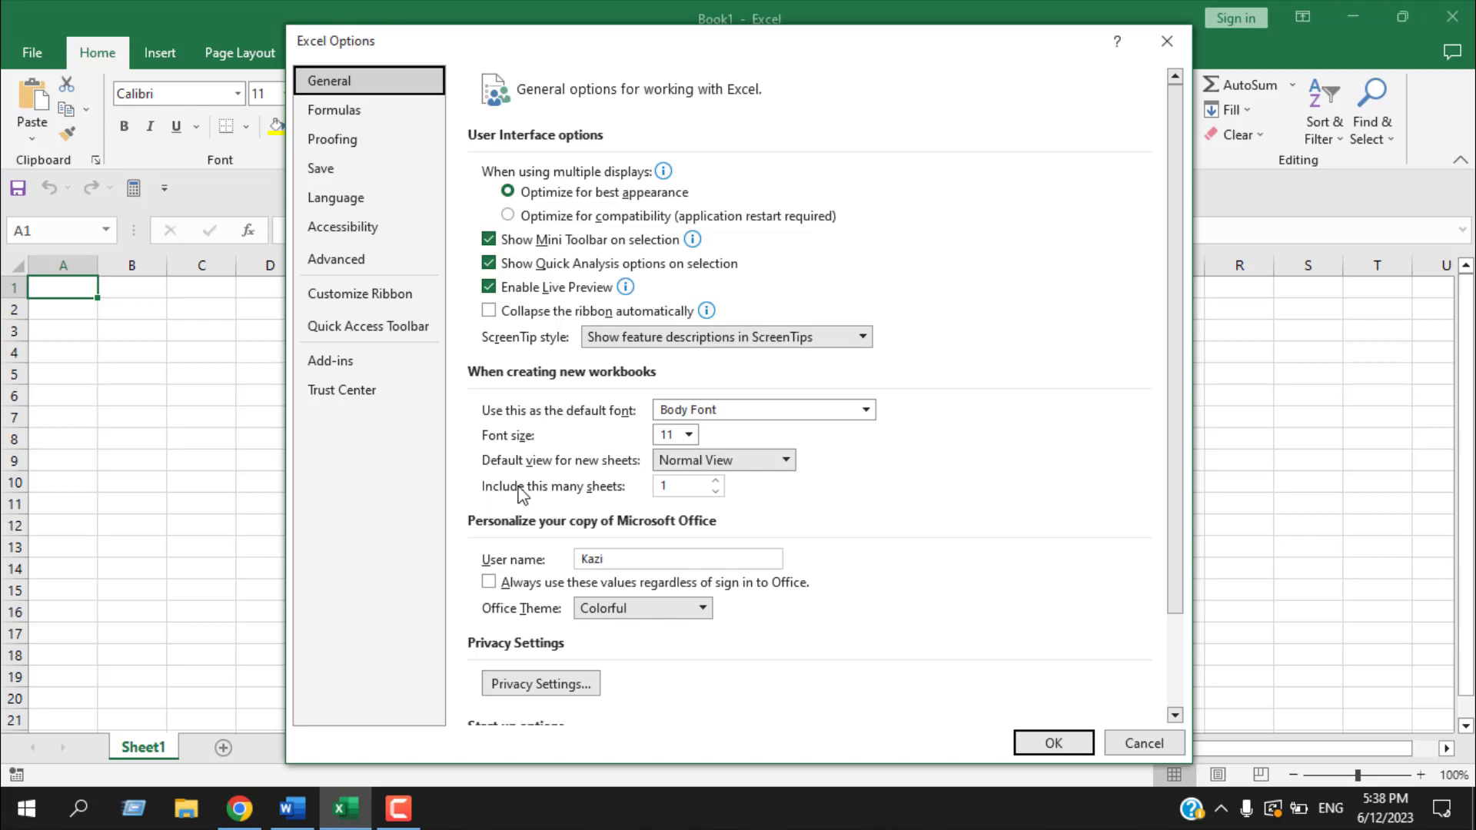
pyautogui.click(665, 487)
pyautogui.write('2')
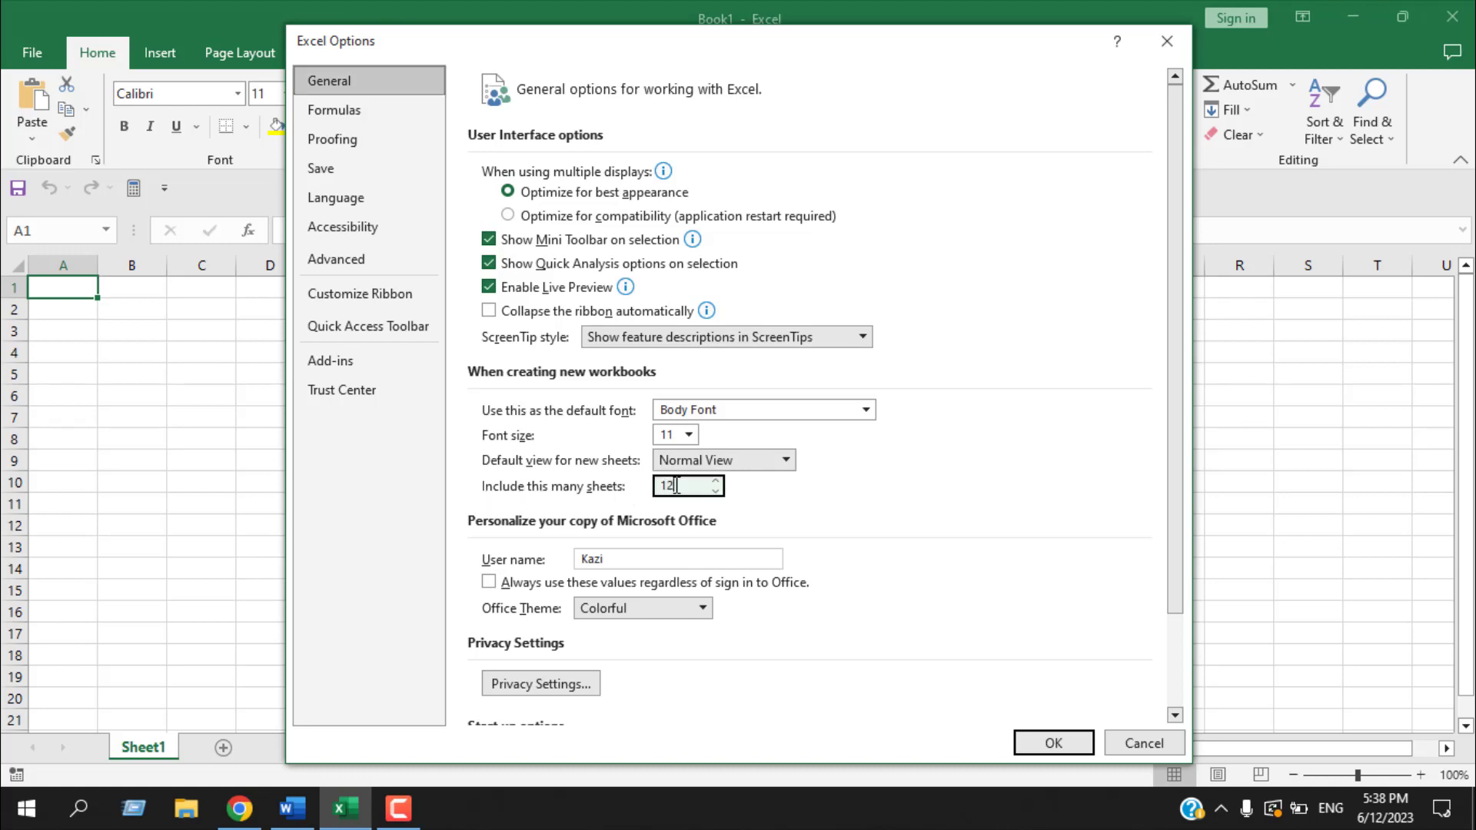
pyautogui.click(1053, 743)
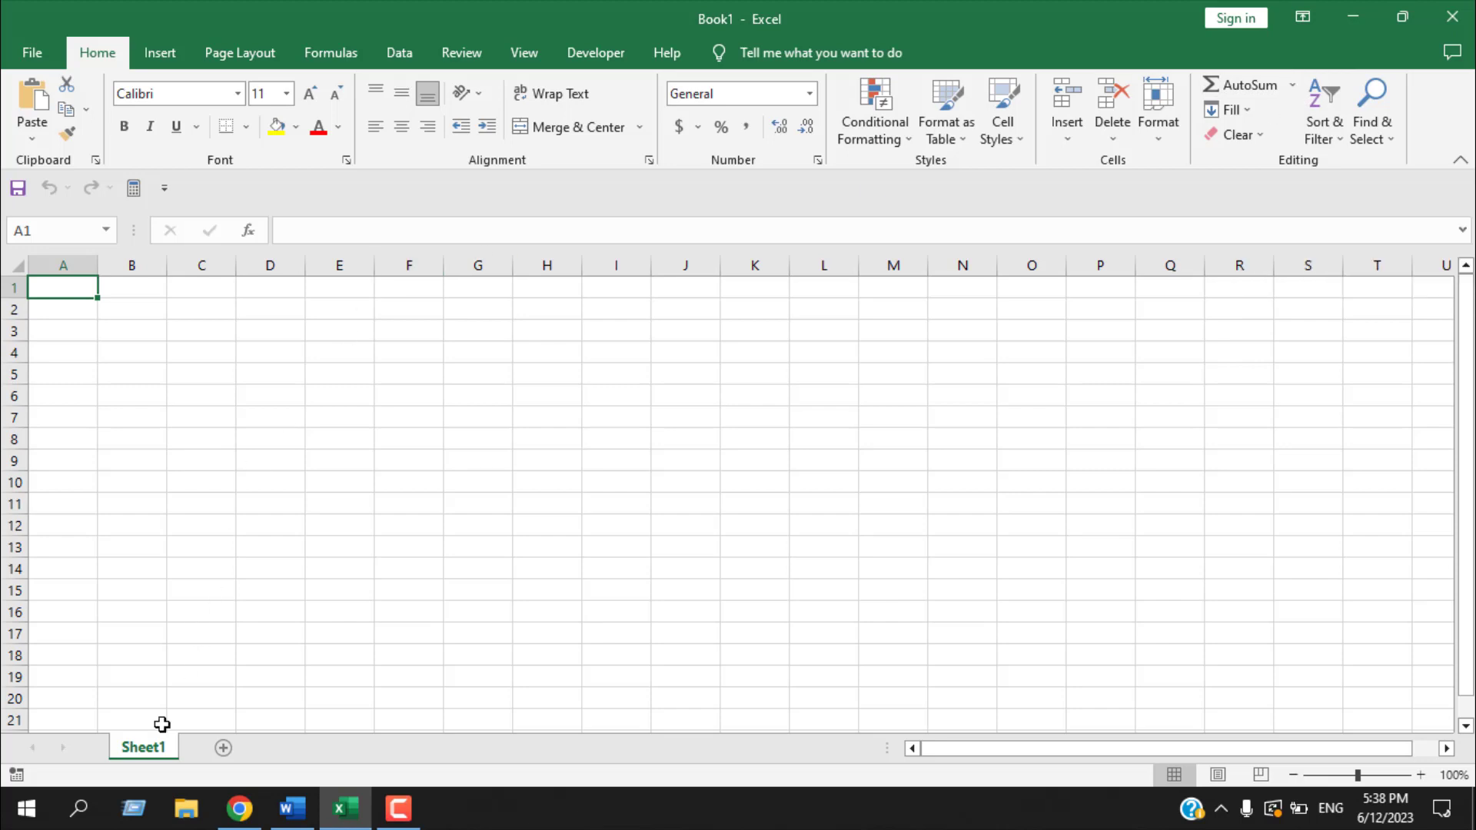
# - Create a new blank workbook, Book2, that starts with the 12 default sheets
pyautogui.click(39, 50)
pyautogui.click(67, 156)
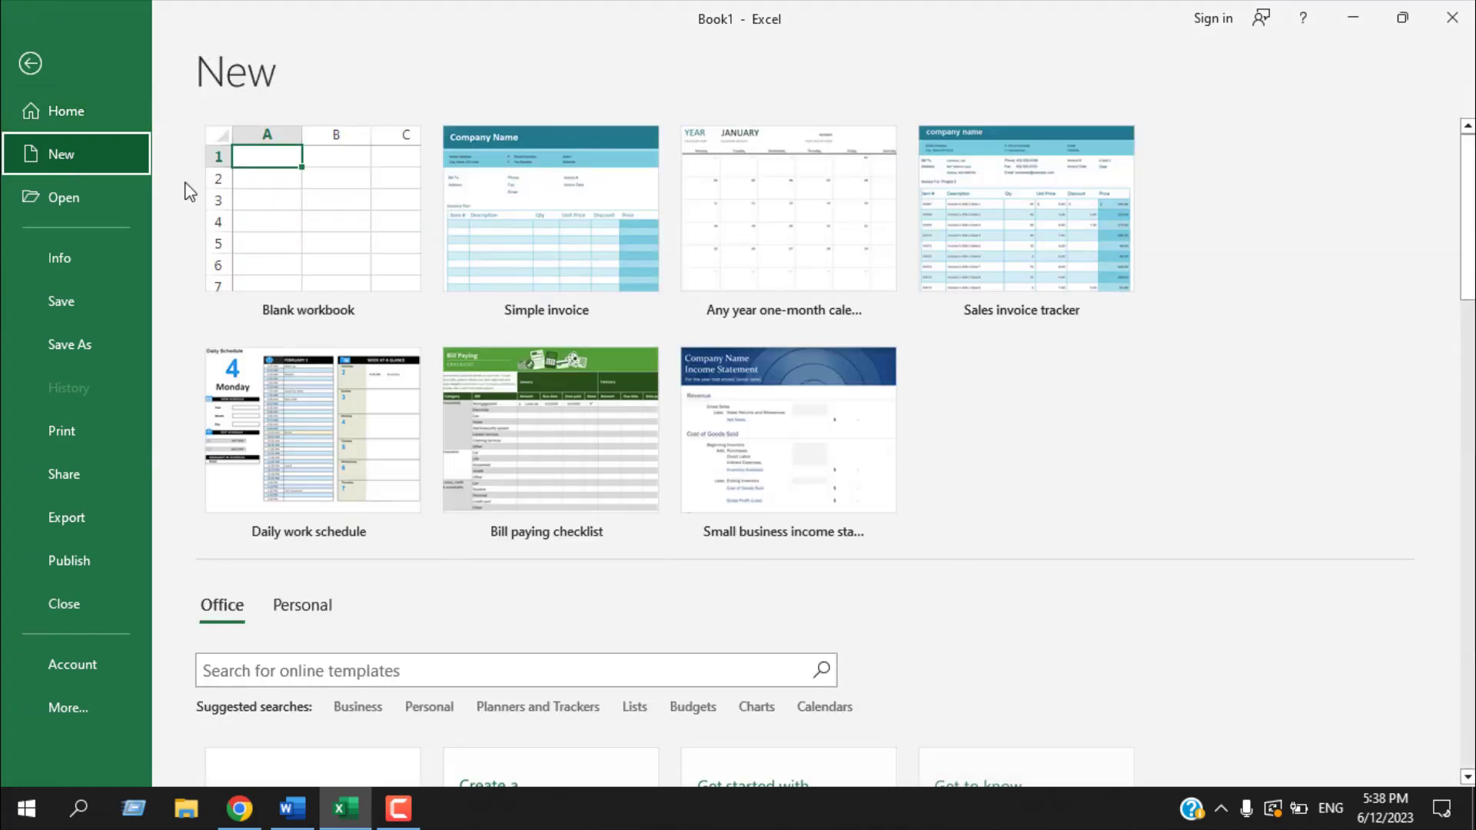
pyautogui.click(319, 219)
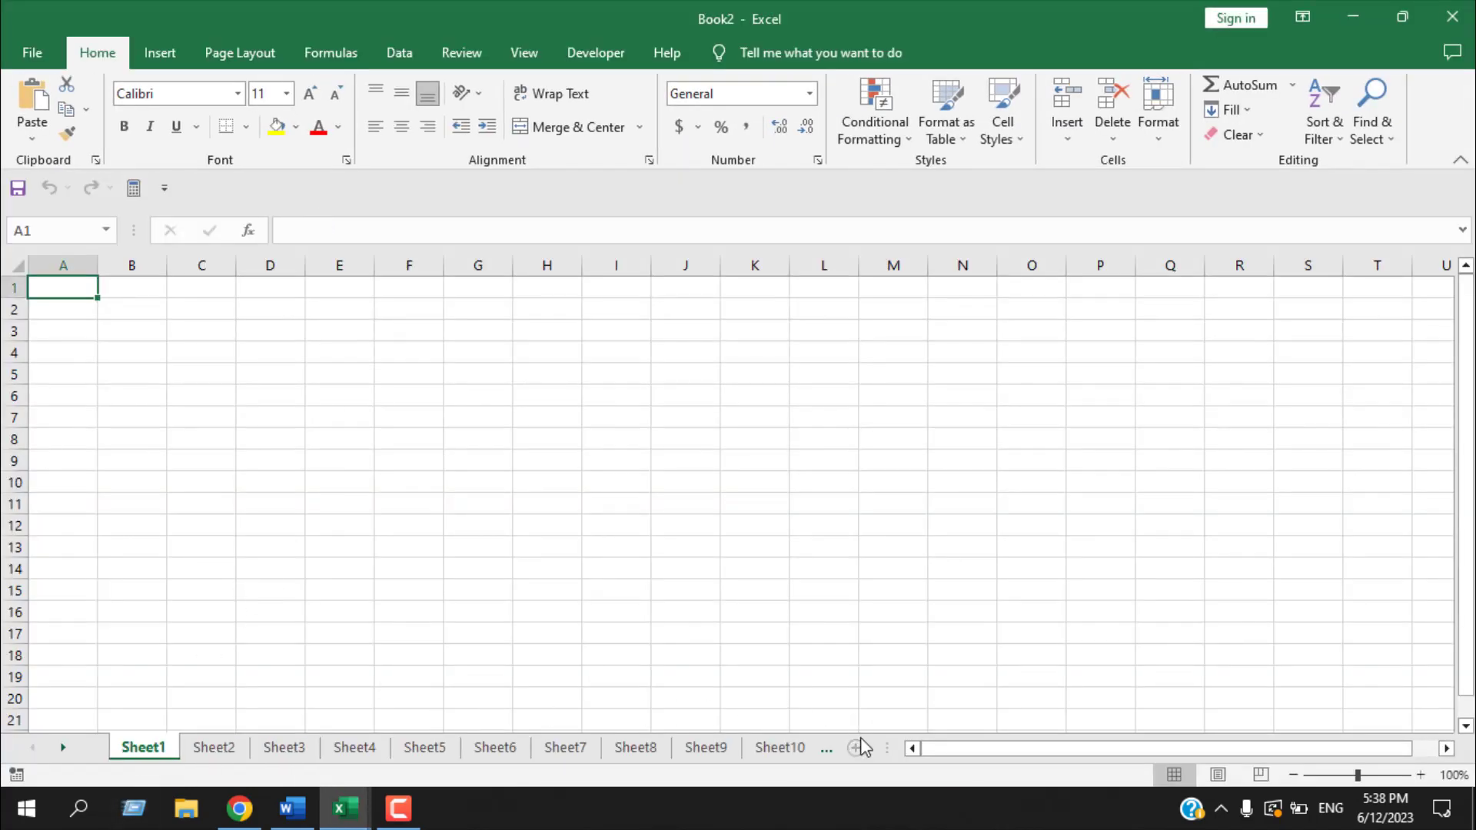
pyautogui.click(40, 54)
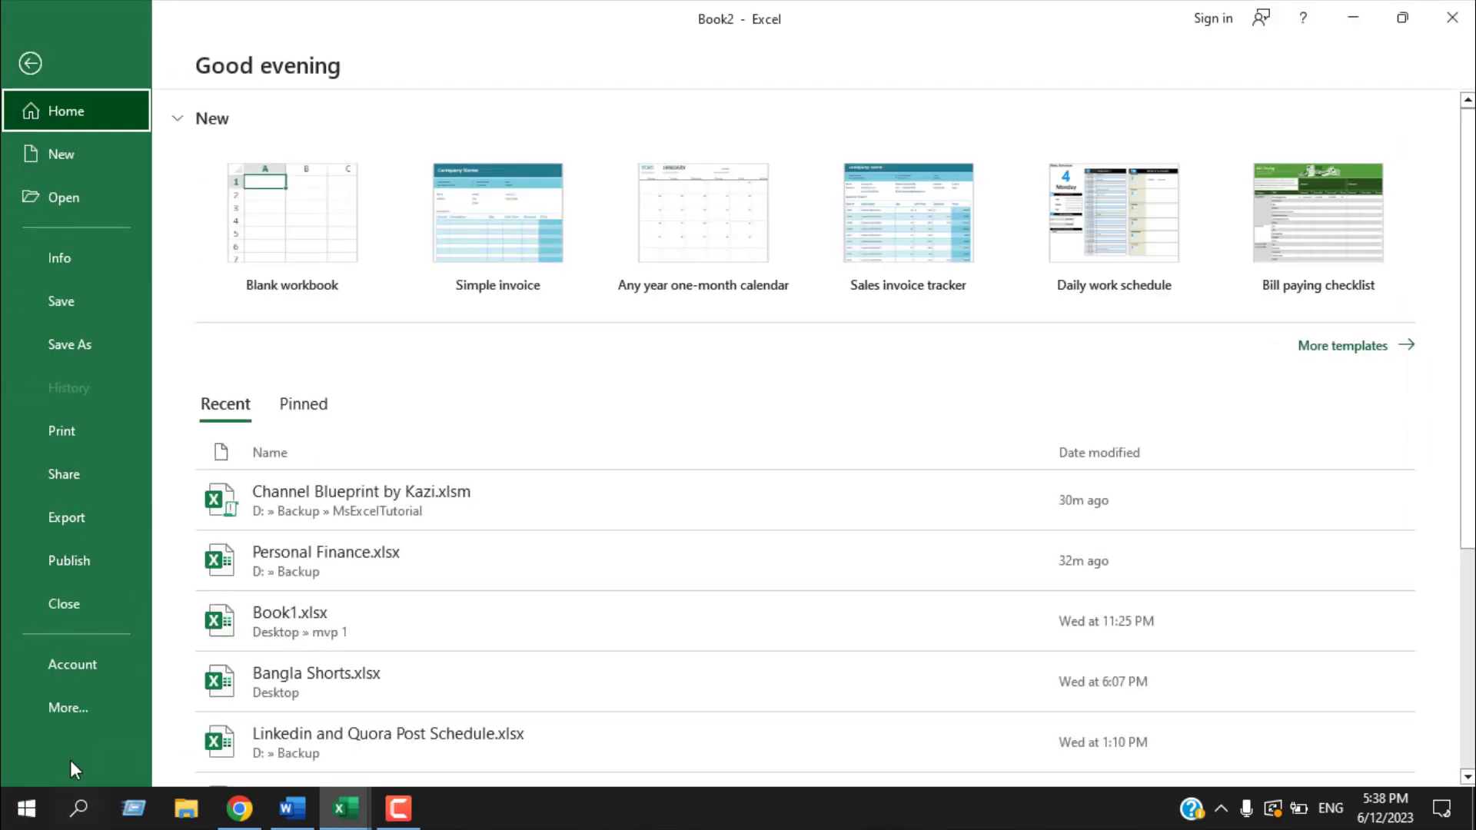
pyautogui.click(87, 703)
# - Set Include this many sheets back to 1, then create a new workbook, Book3, with only Sheet1
pyautogui.click(207, 748)
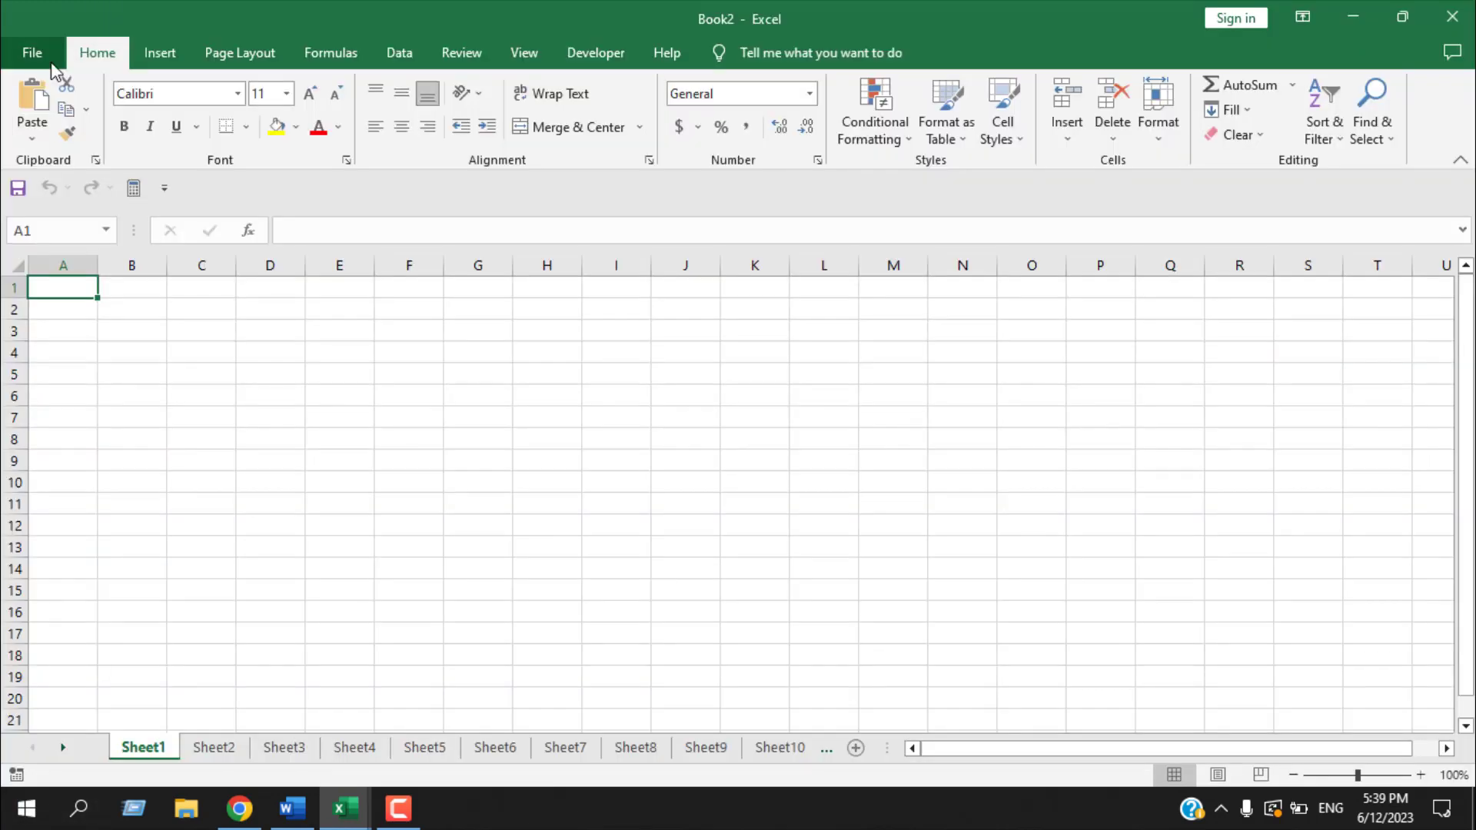
pyautogui.click(47, 59)
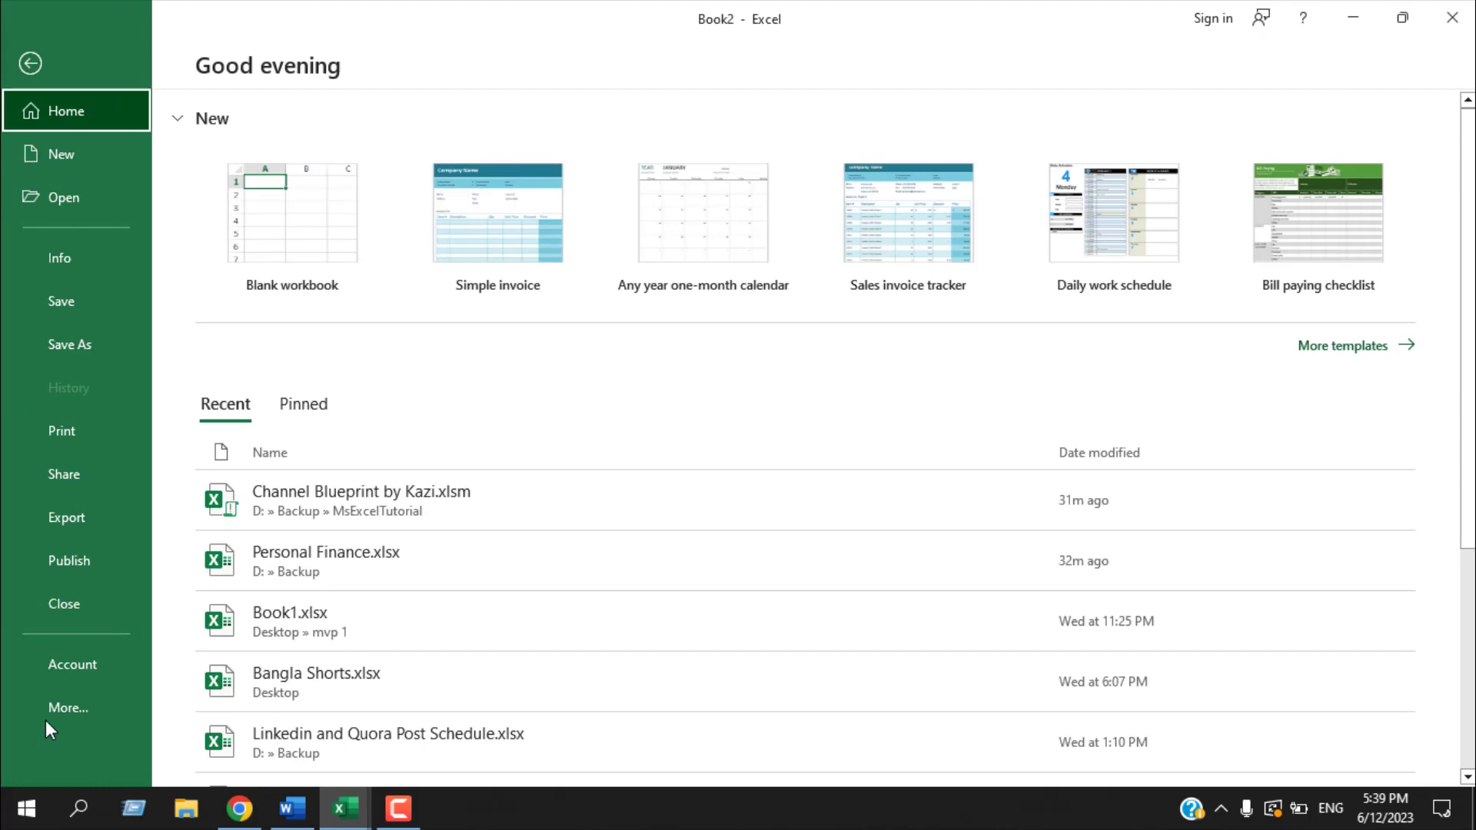
pyautogui.click(83, 709)
pyautogui.click(237, 753)
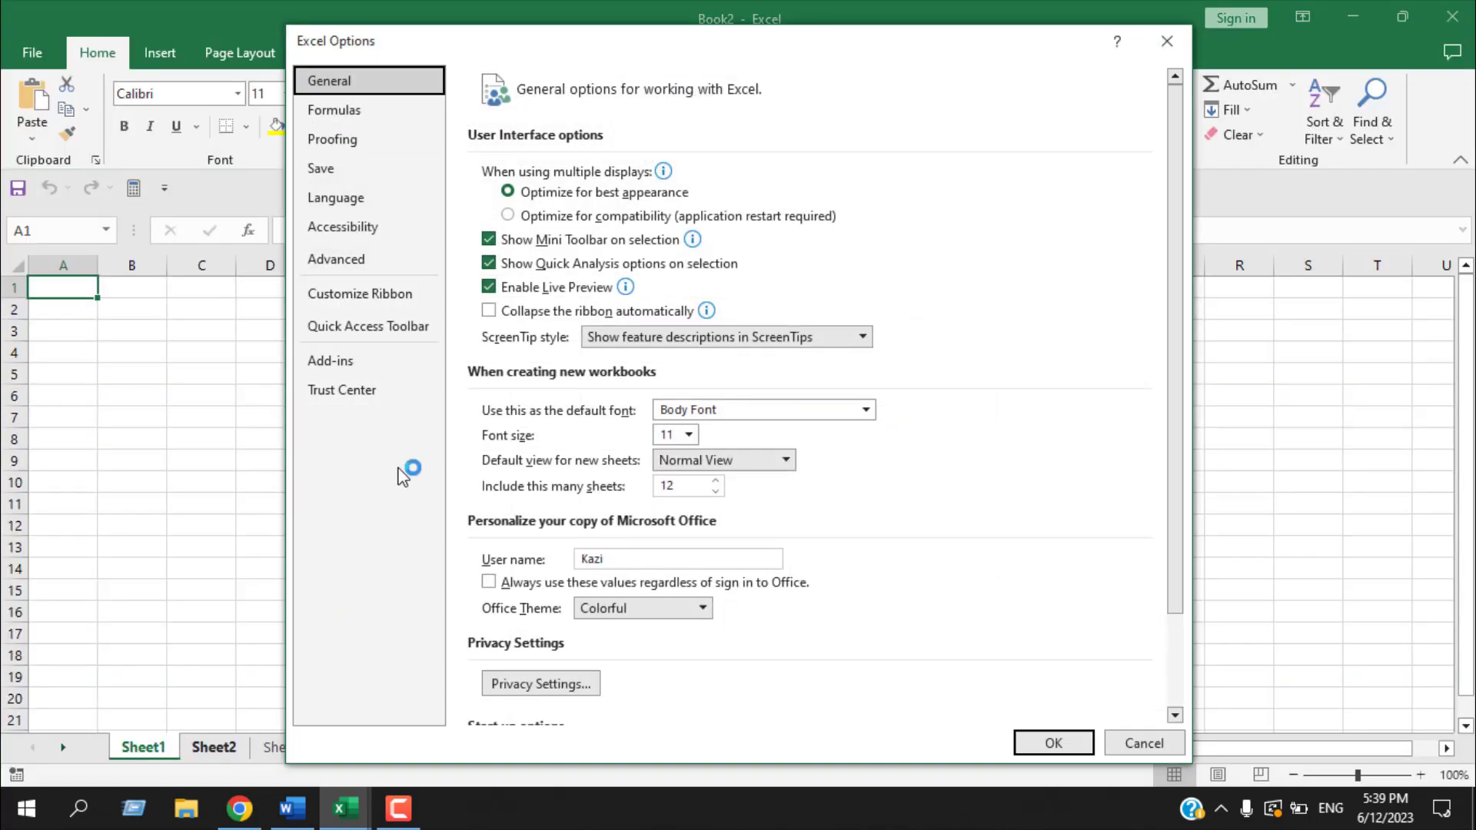
pyautogui.click(678, 486)
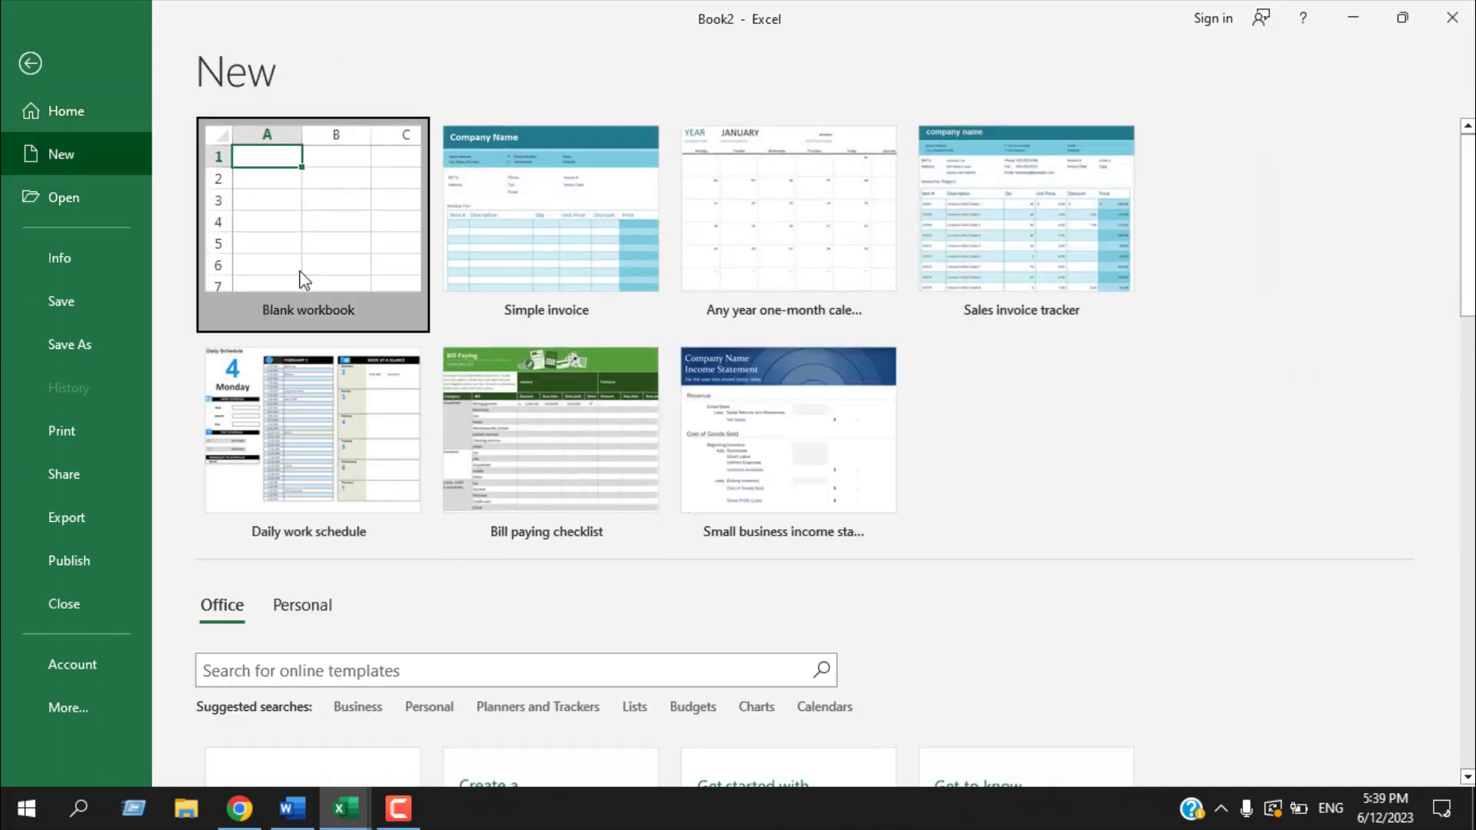
pyautogui.click(303, 279)
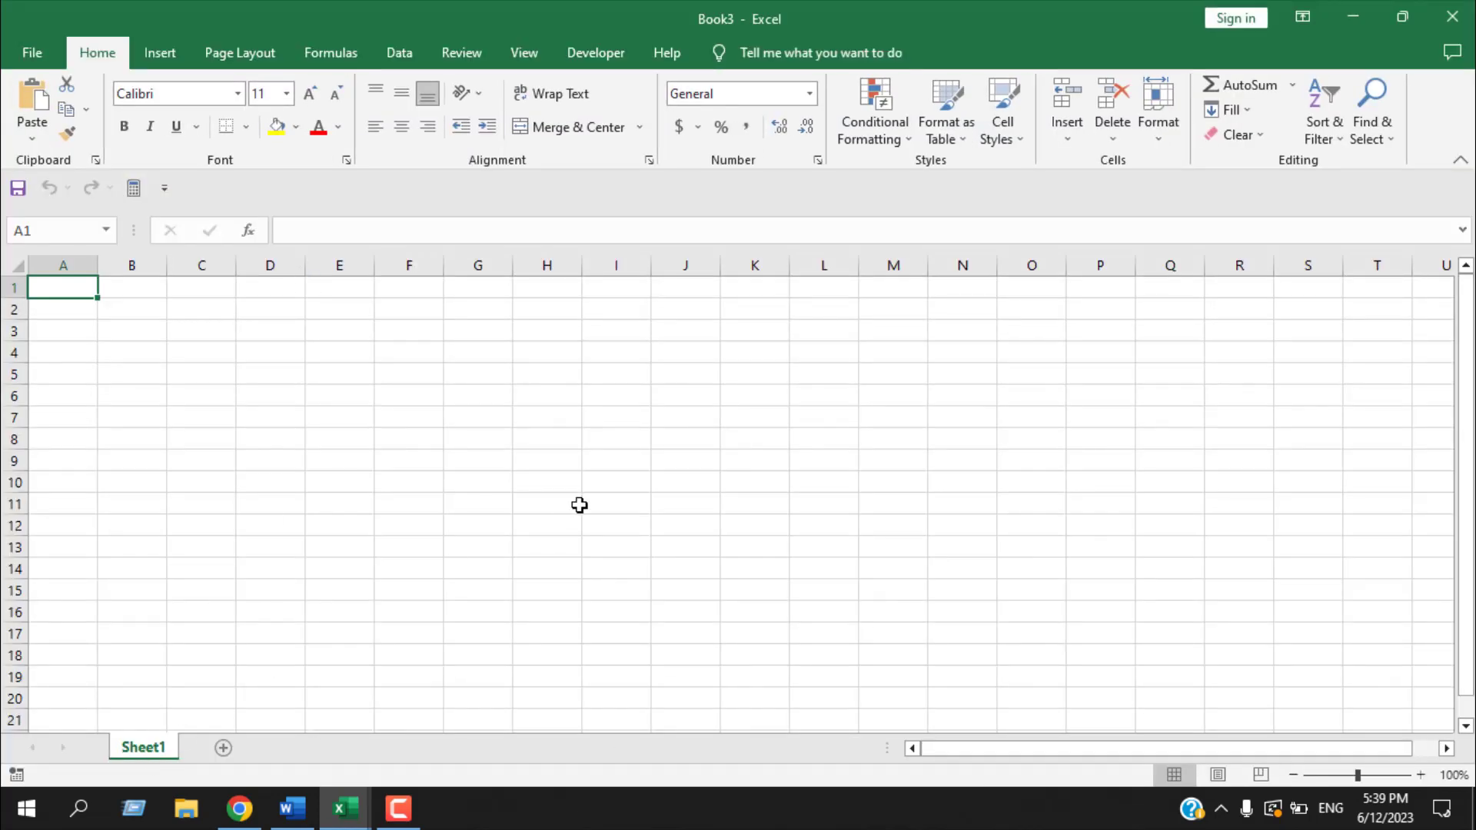